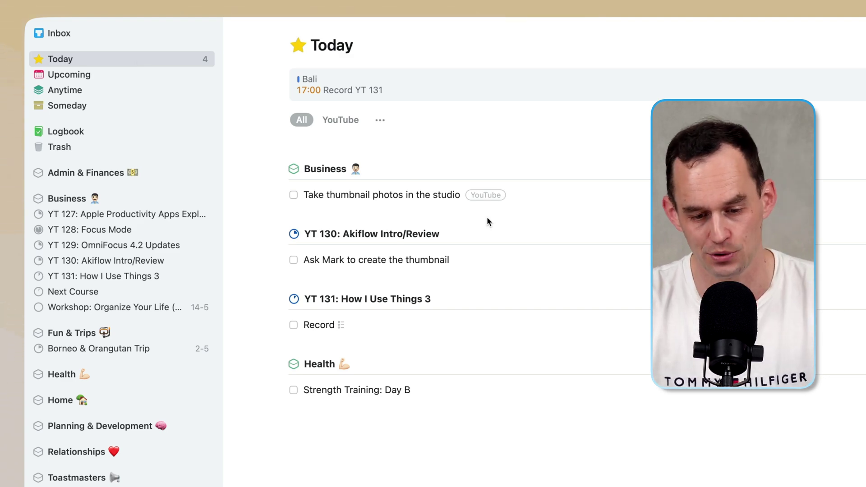
# - Review the completed to-dos in the Logbook, and examine the individual to-dos in the Today list
pyautogui.click(82, 131)
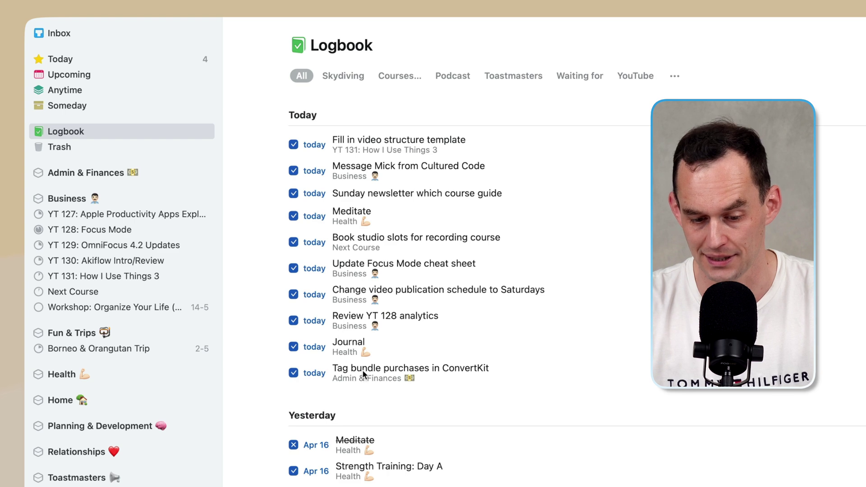
pyautogui.click(75, 57)
pyautogui.click(441, 196)
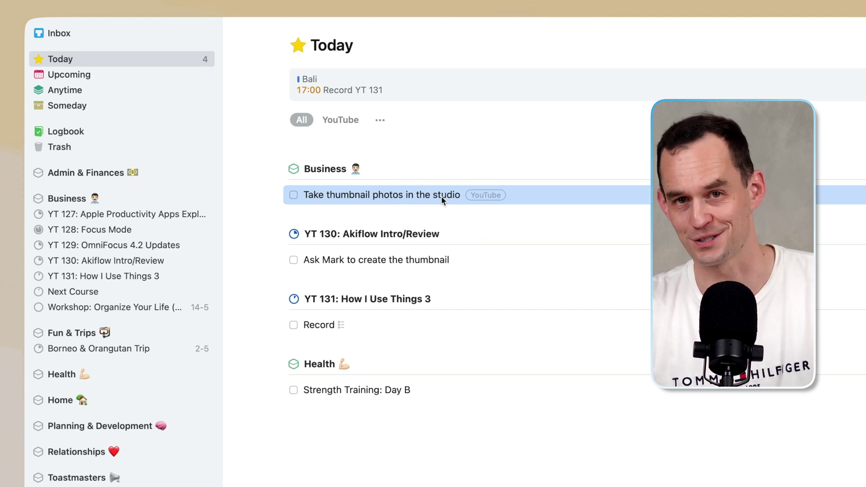
pyautogui.click(394, 264)
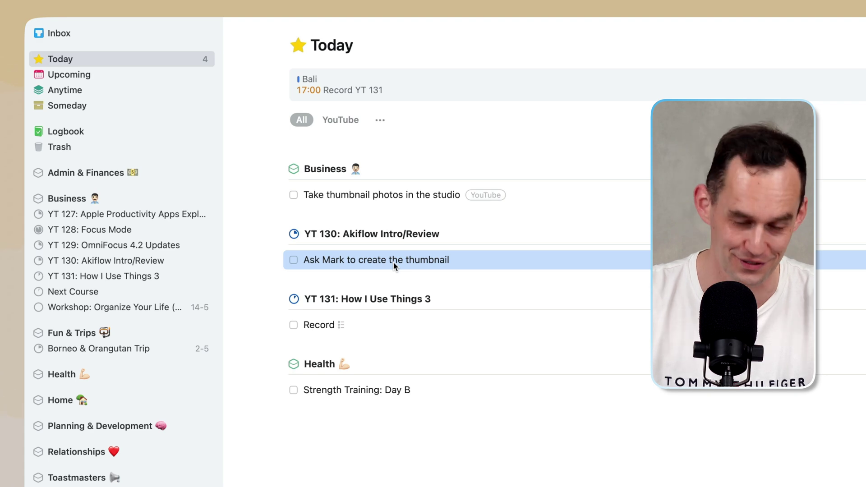
pyautogui.click(356, 319)
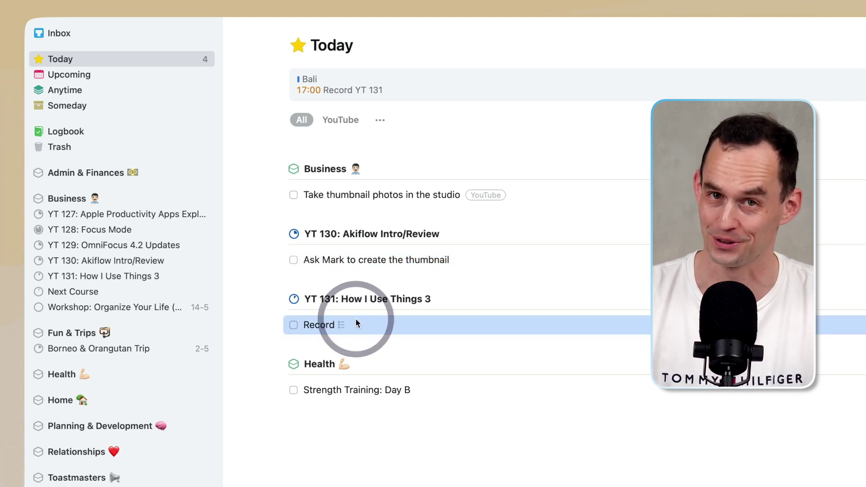
pyautogui.click(323, 390)
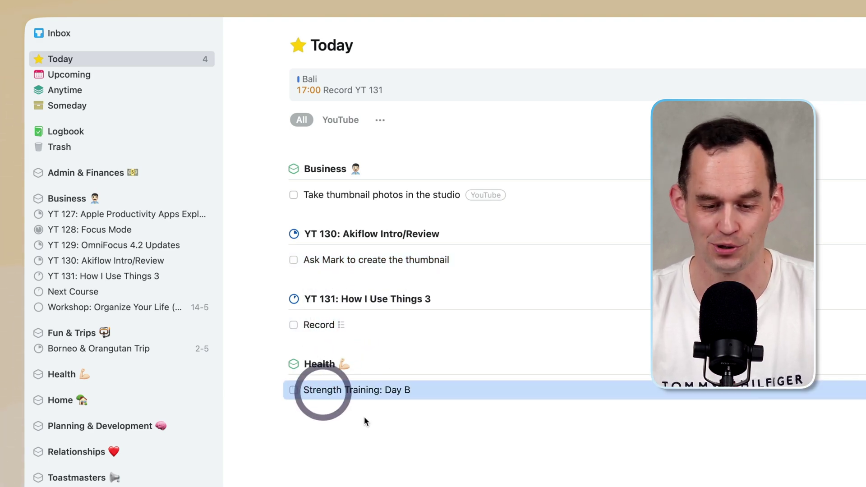
pyautogui.click(416, 422)
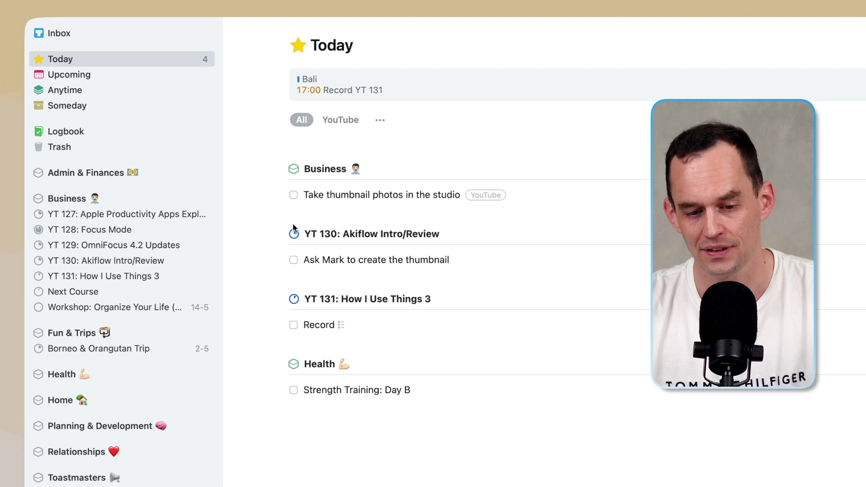
pyautogui.click(368, 195)
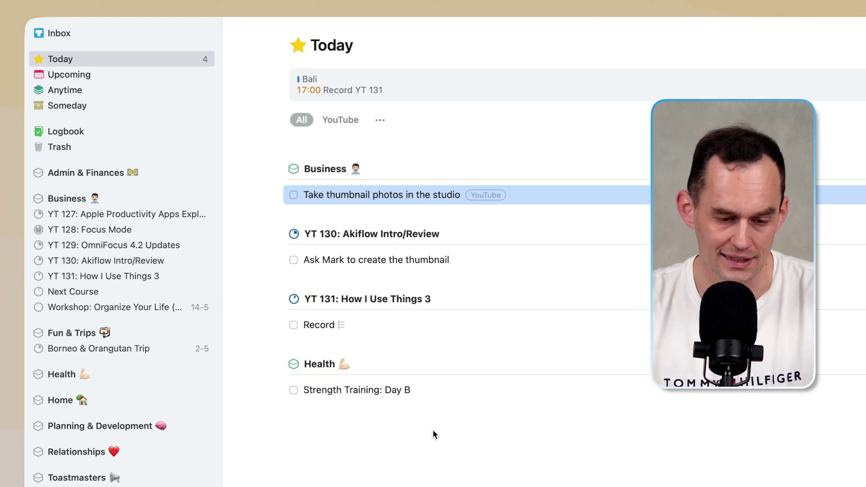
pyautogui.press('Escape')
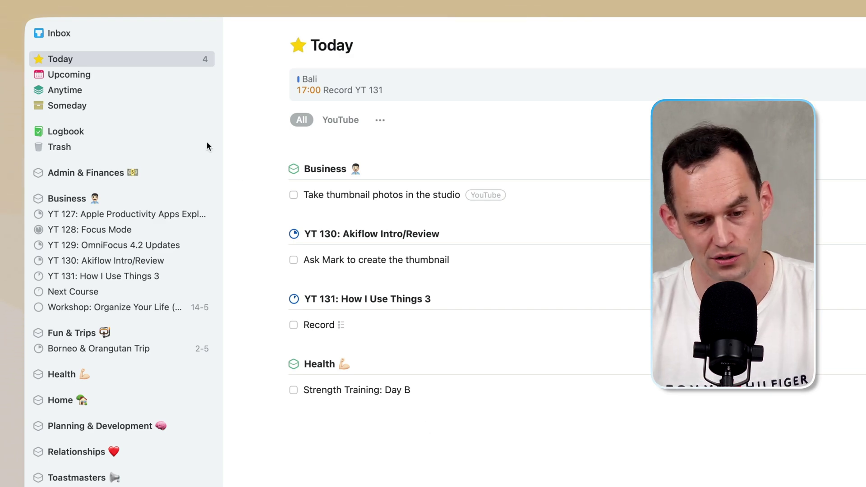
# - Schedule the "Post on social media: WhatsApp video messages" to-do from the Anytime list for today, and show the Today list
pyautogui.click(96, 89)
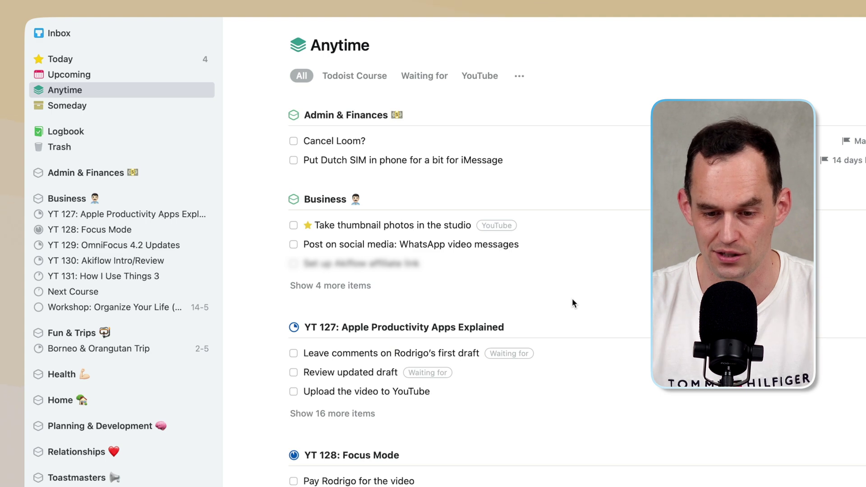
pyautogui.click(416, 247)
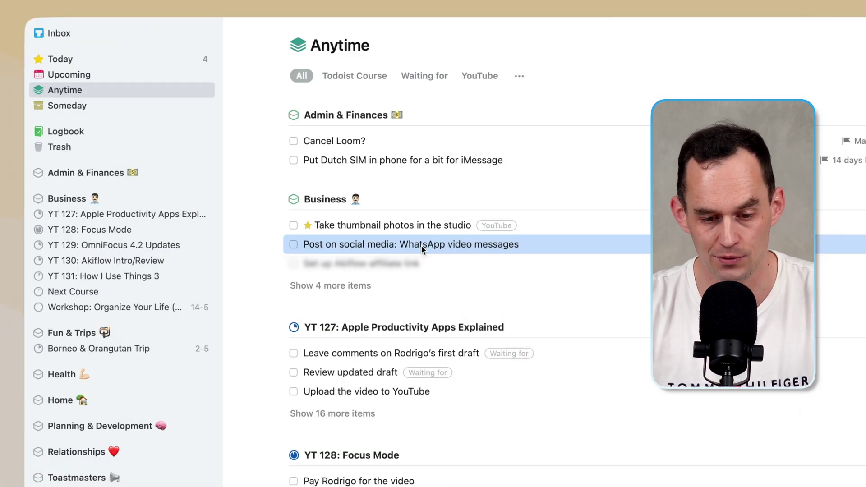
pyautogui.moveTo(385, 246); pyautogui.dragTo(203, 60)
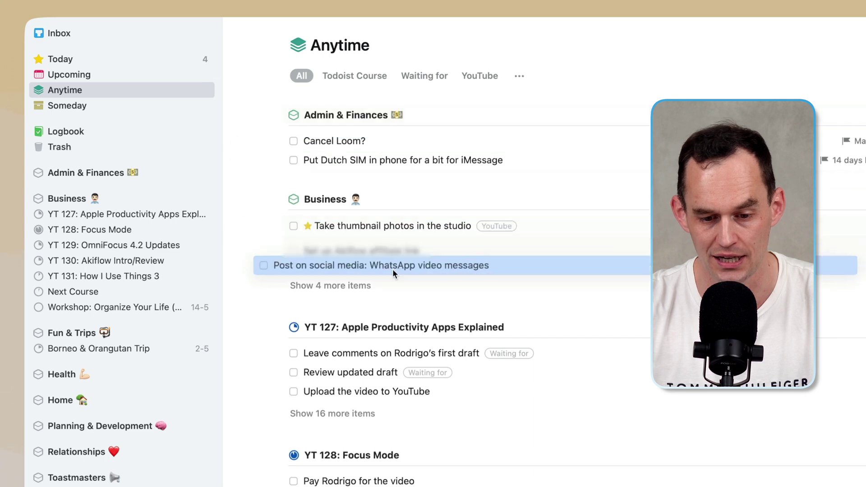
pyautogui.press('cmd+t')
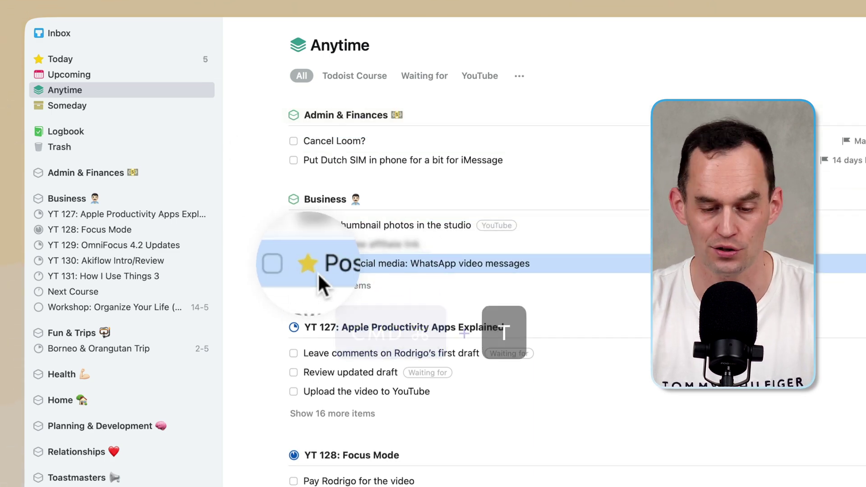
pyautogui.click(154, 61)
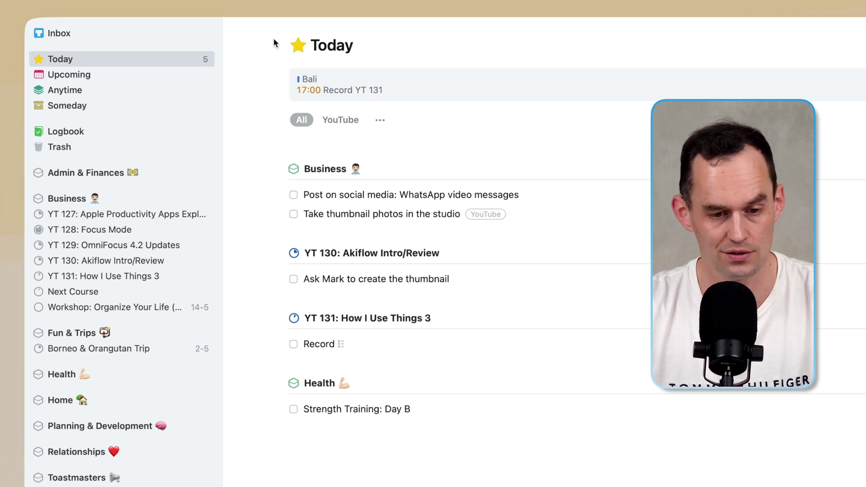
# - Turn off grouping of to-dos by project or area in the Today list
pyautogui.click(67, 26)
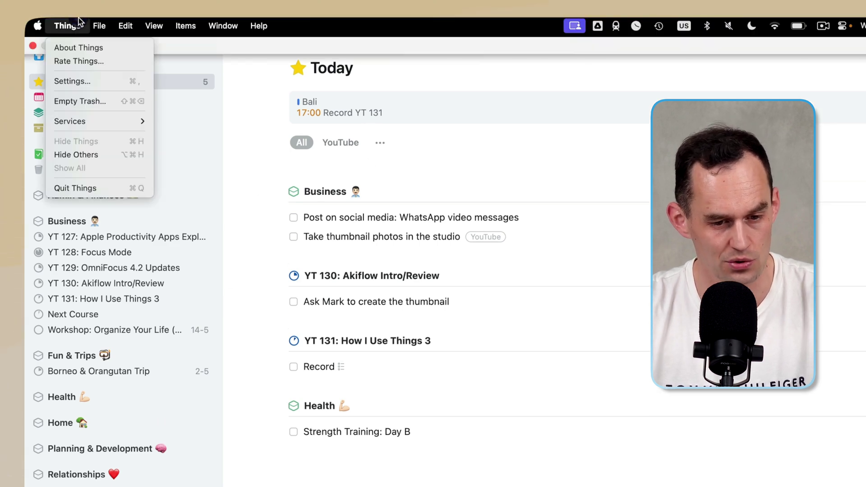
pyautogui.click(87, 81)
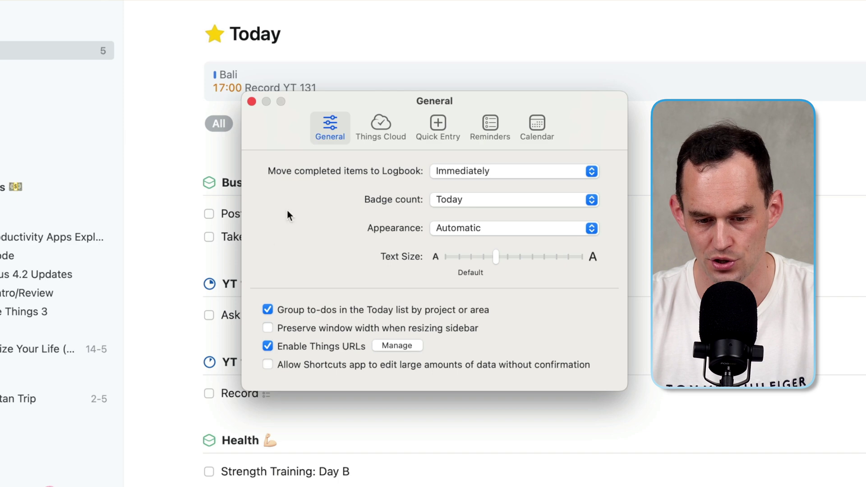
pyautogui.click(268, 310)
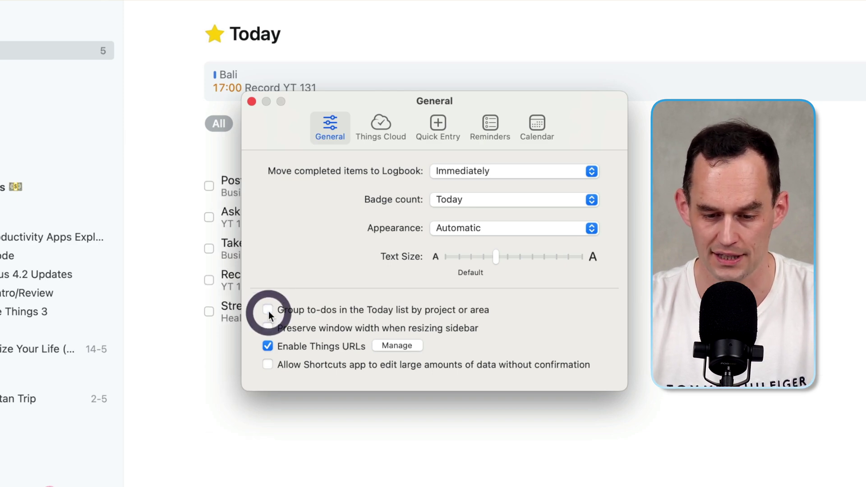
pyautogui.click(252, 102)
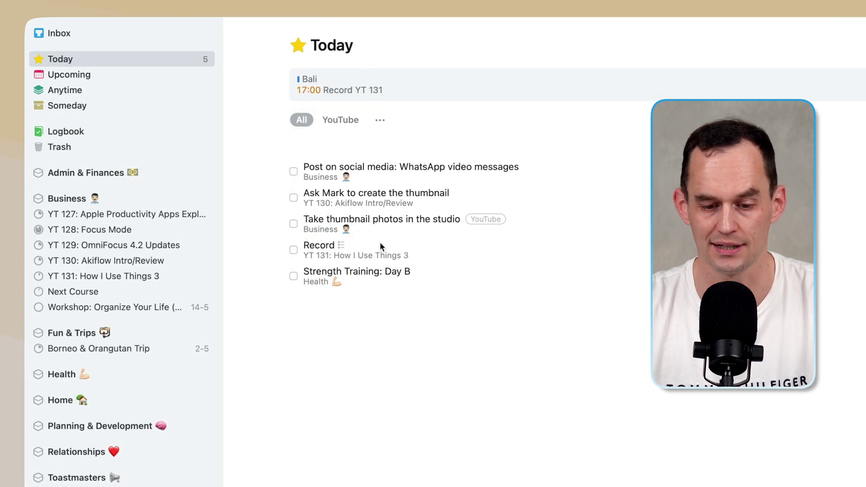
# - Reorder the Today list as Record, studio thumbnail photos, Strength Training: Day B, thumbnail creation request, and the WhatsApp social media post
pyautogui.moveTo(379, 245); pyautogui.dragTo(377, 171)
pyautogui.moveTo(378, 271); pyautogui.dragTo(375, 195)
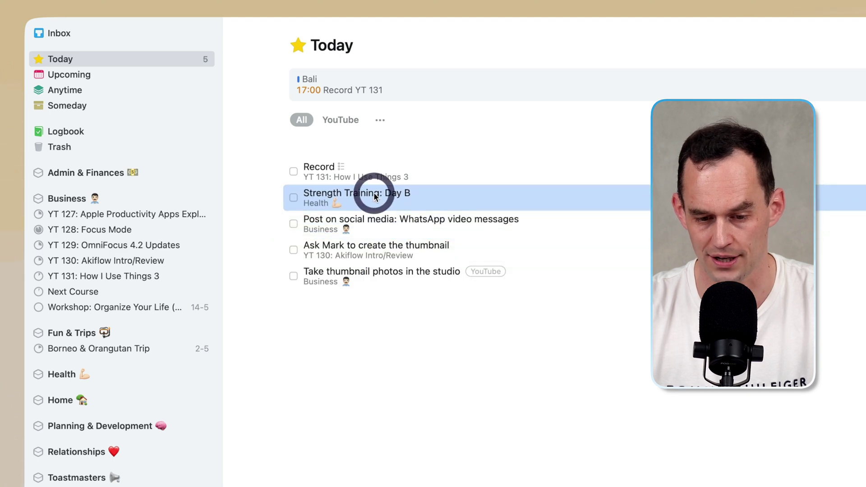
pyautogui.click(383, 248)
pyautogui.moveTo(383, 248); pyautogui.dragTo(382, 220)
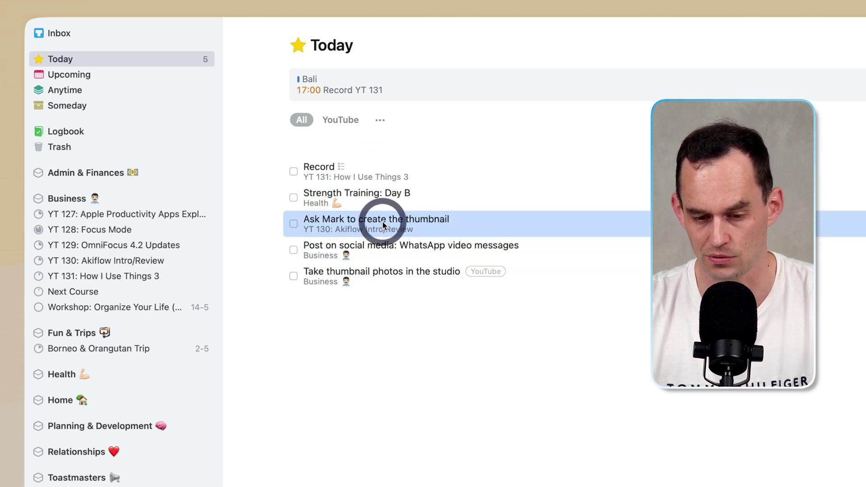
pyautogui.moveTo(381, 279); pyautogui.dragTo(379, 194)
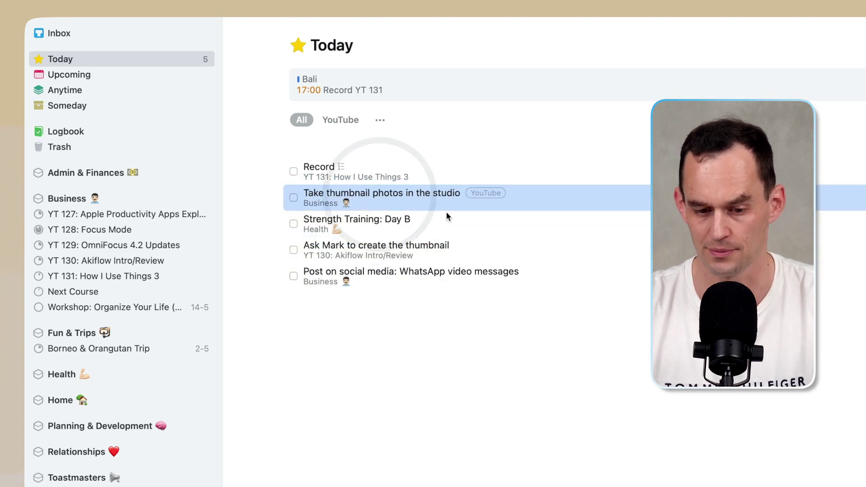
pyautogui.click(428, 282)
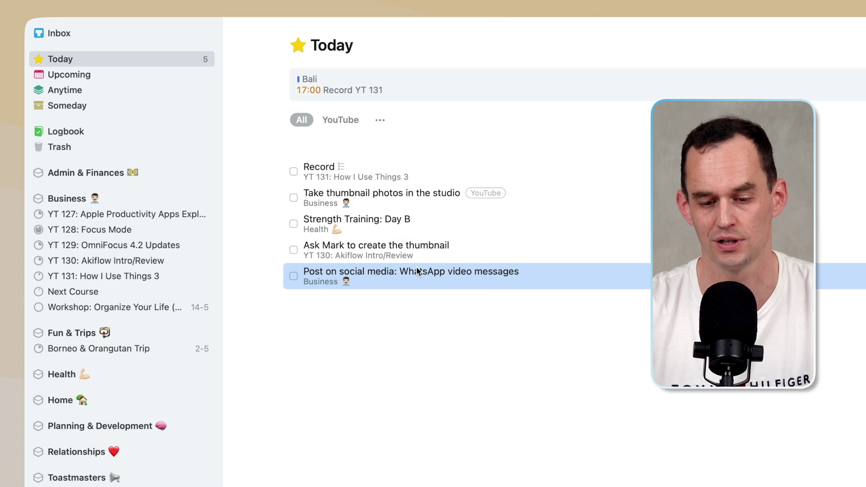
pyautogui.click(516, 332)
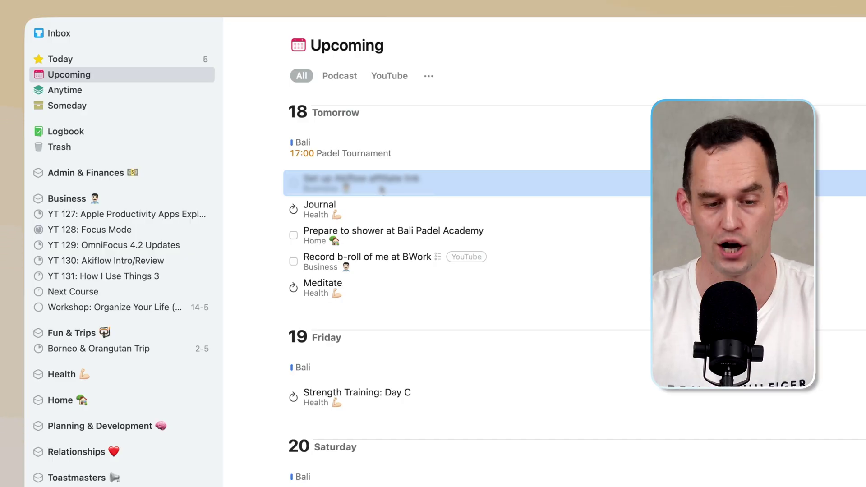
# - Remove the deadline of "Put Dutch SIM in phone for a bit for iMessage" in the Anytime list, and set it again to May 1
pyautogui.click(153, 89)
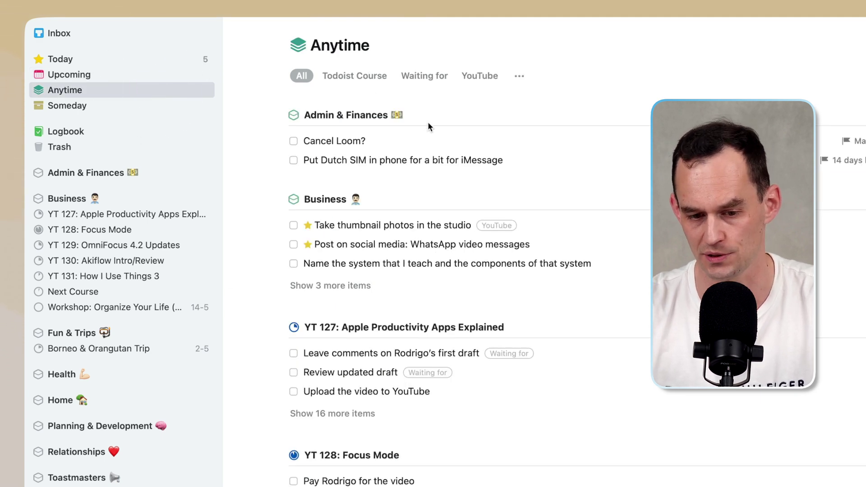
pyautogui.click(424, 161)
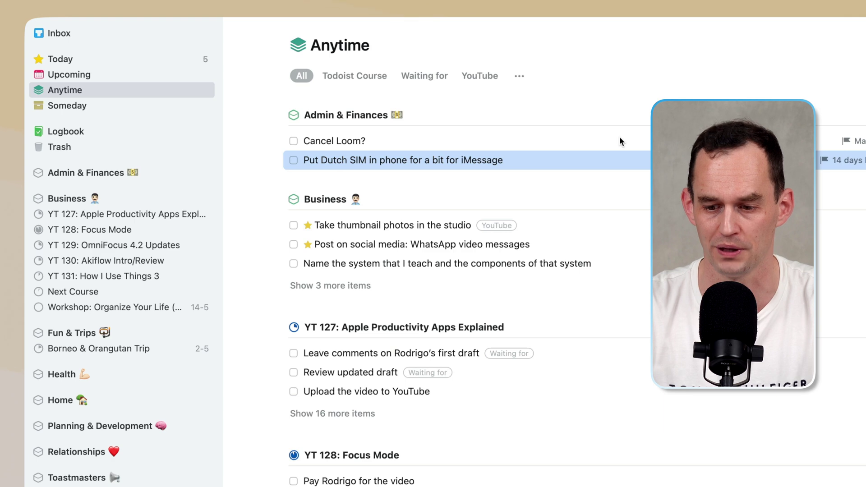
pyautogui.doubleClick(500, 160)
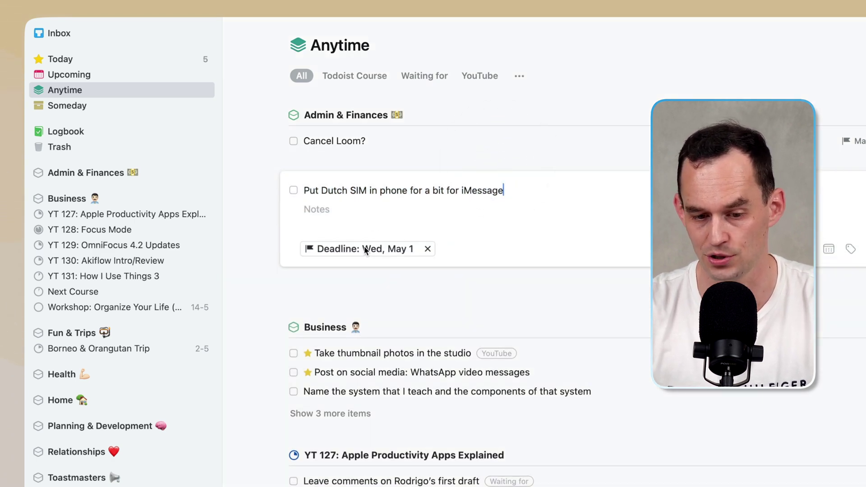
pyautogui.click(427, 249)
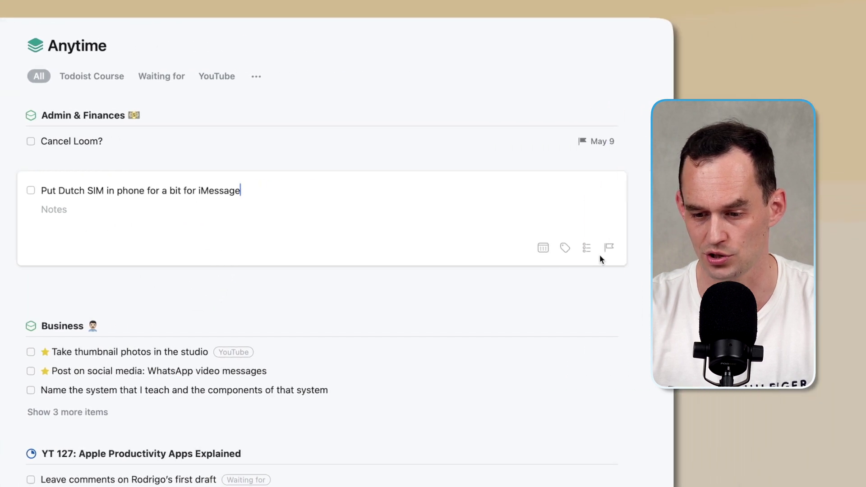
pyautogui.click(758, 252)
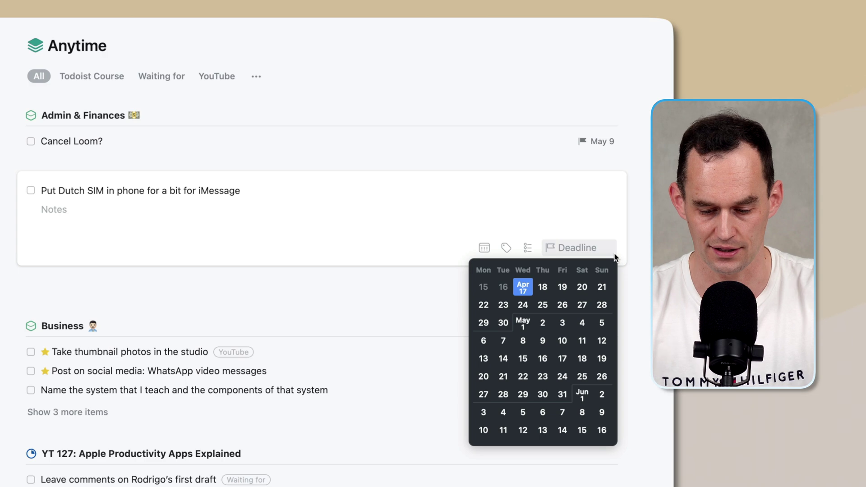
pyautogui.write('may 1')
pyautogui.press('Return')
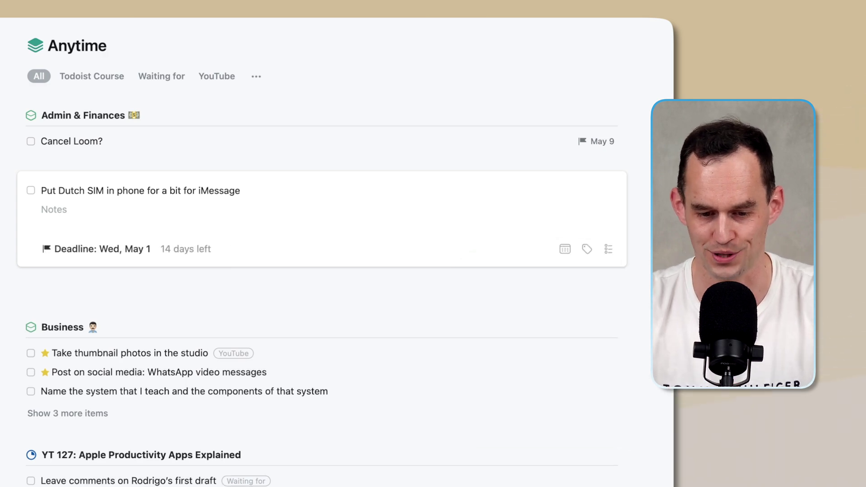
pyautogui.click(557, 280)
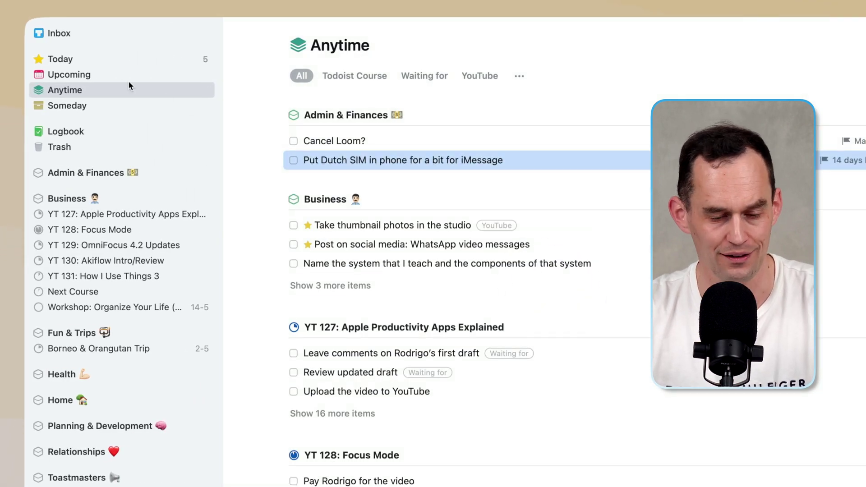
# - Locate the Dutch SIM to-do under May in the Upcoming list, and return to the Today list
pyautogui.click(109, 76)
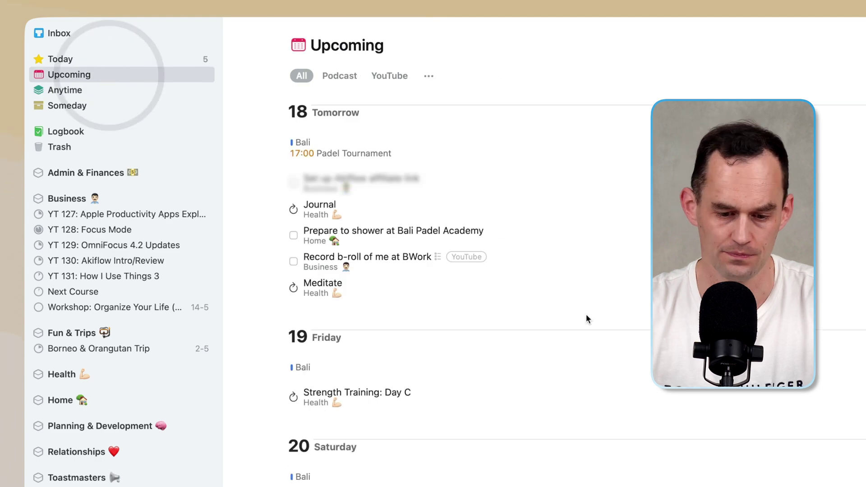
pyautogui.scroll(-15, 587, 311)
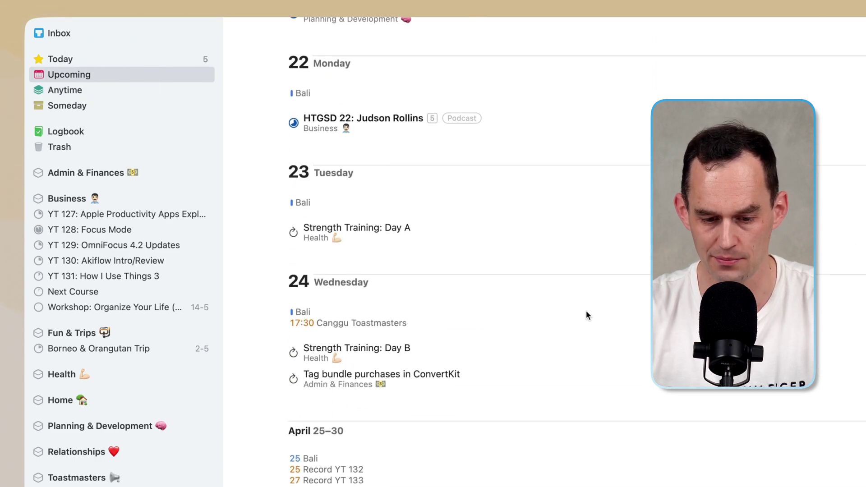
pyautogui.scroll(-7, 587, 312)
pyautogui.scroll(-3, 587, 312)
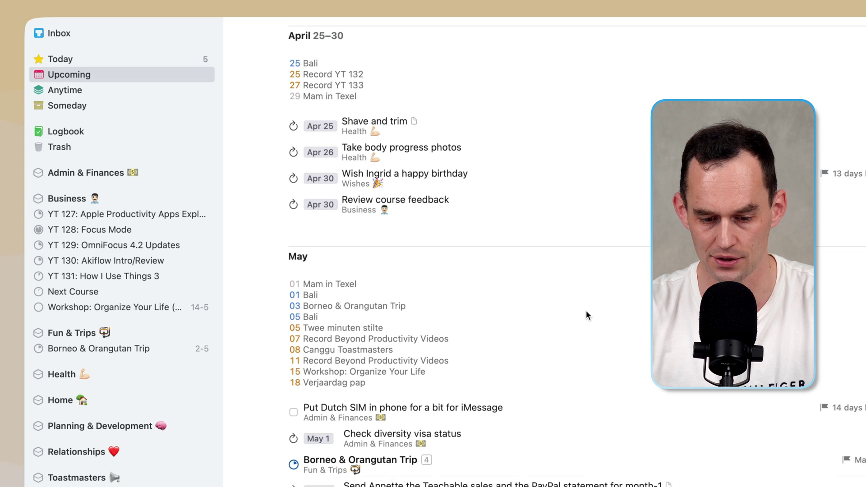
pyautogui.click(472, 412)
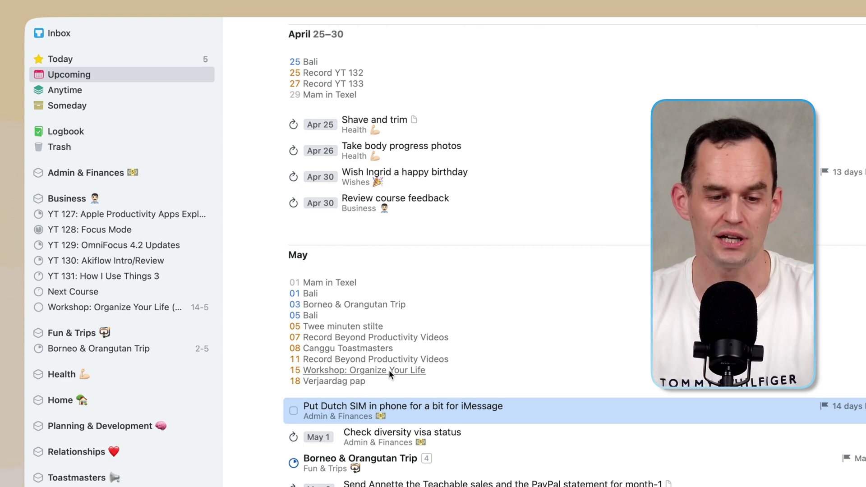
pyautogui.click(97, 58)
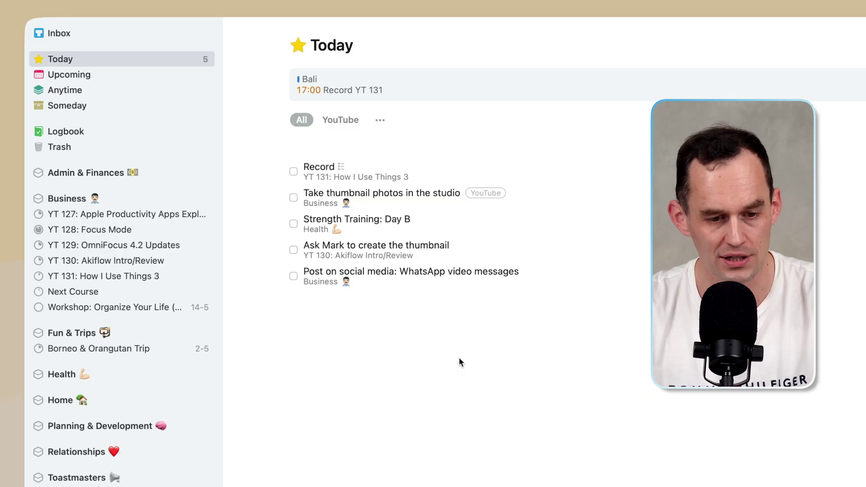
# - Add a to-do titled "Redesign my website" to the Inbox
pyautogui.click(72, 34)
pyautogui.press('super+n')
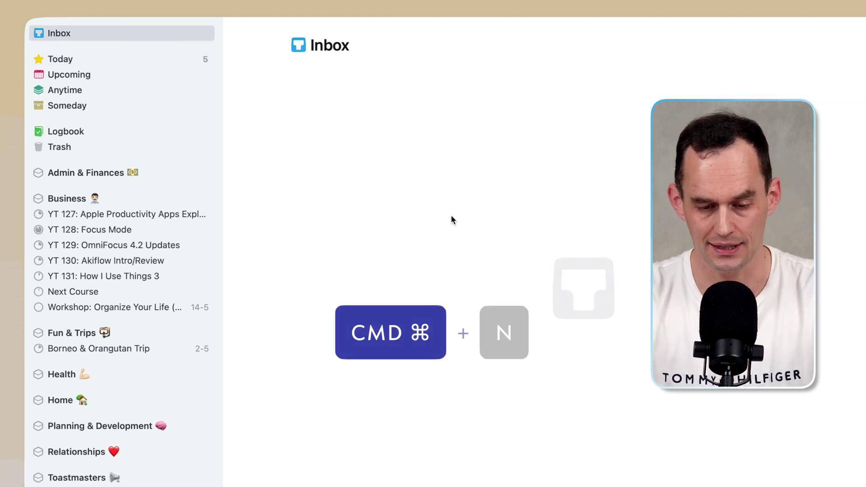
pyautogui.write('Redesign my')
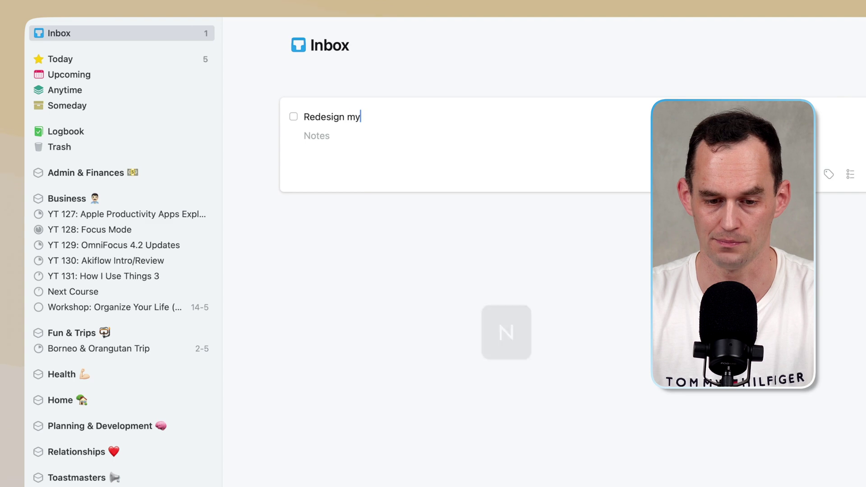
pyautogui.write(' website')
pyautogui.press('Return')
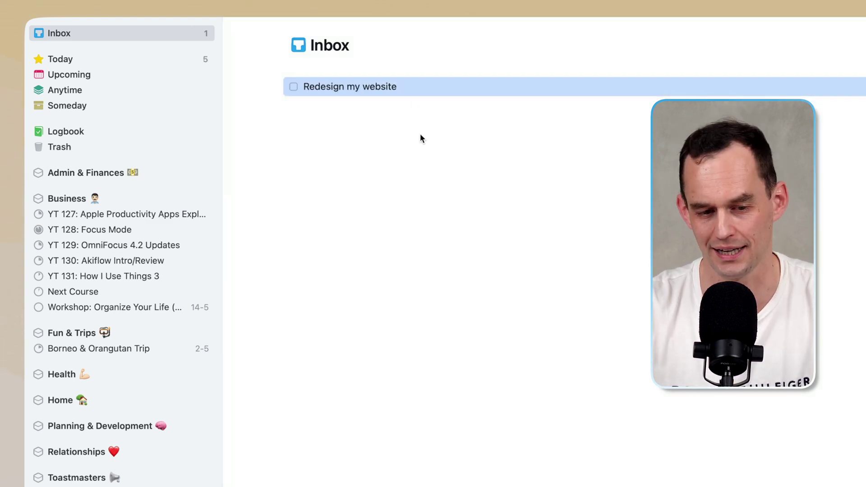
# - Schedule "Redesign my website" for Someday and assign it to the Business area
pyautogui.press('super+s')
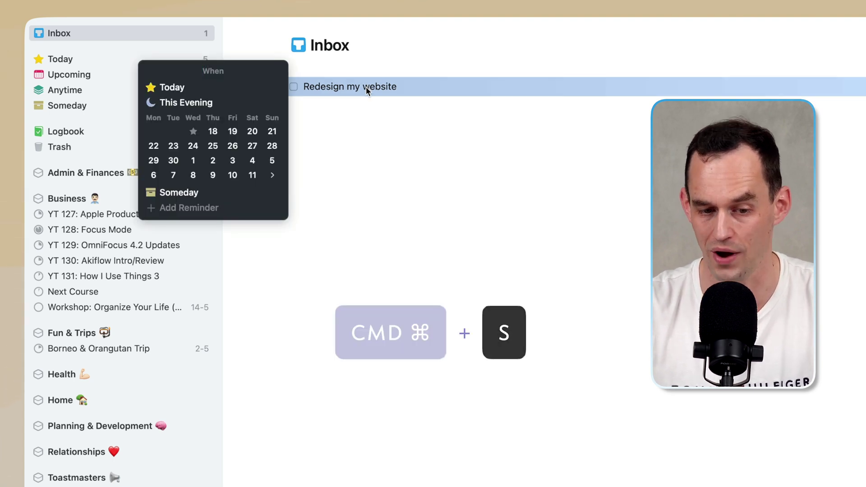
pyautogui.click(213, 193)
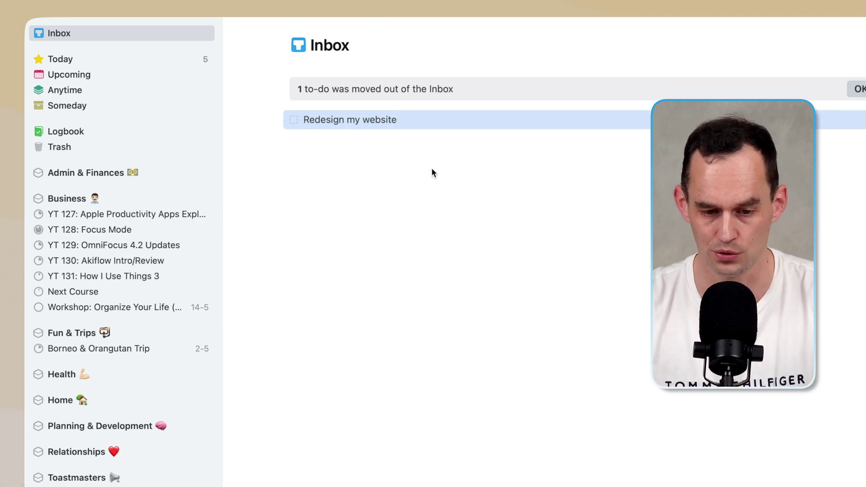
pyautogui.moveTo(387, 120); pyautogui.dragTo(152, 202)
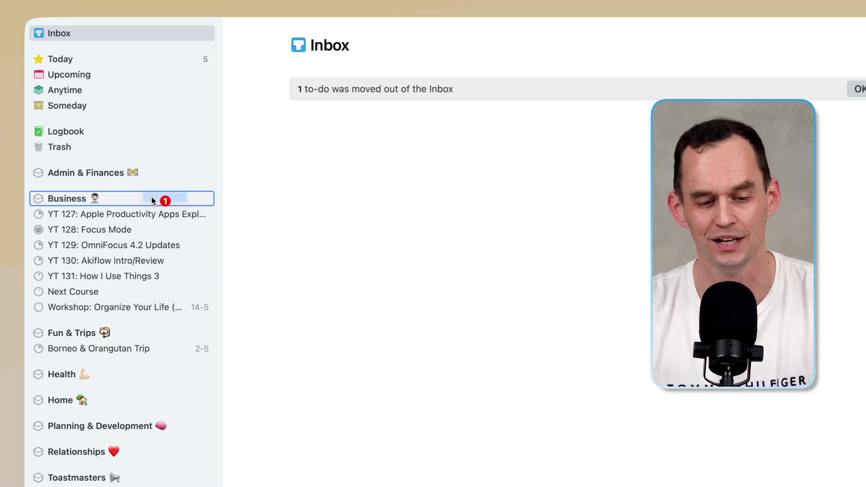
pyautogui.moveTo(151, 196); pyautogui.dragTo(149, 196)
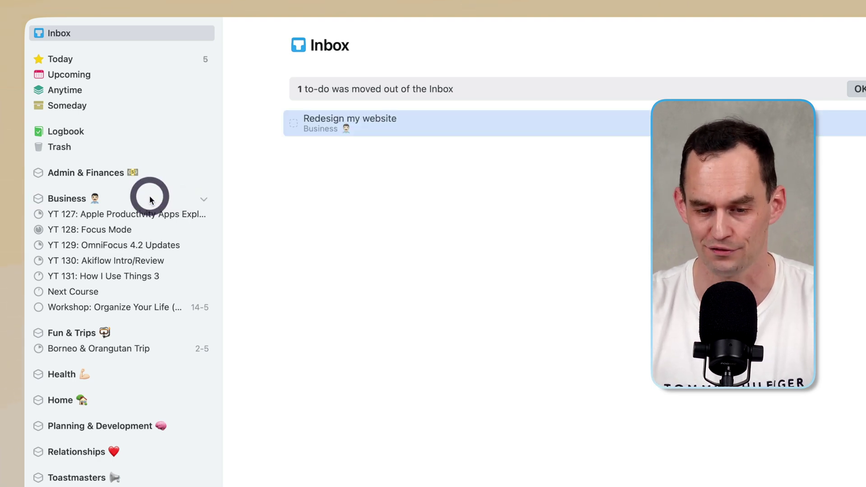
pyautogui.click(456, 156)
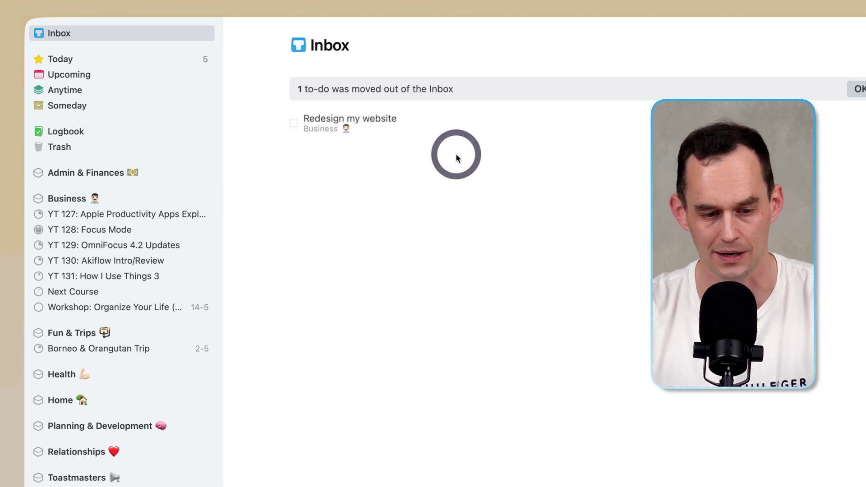
# - Locate "Redesign my website" in the Someday list, and review the Someday items of the Business area
pyautogui.click(121, 110)
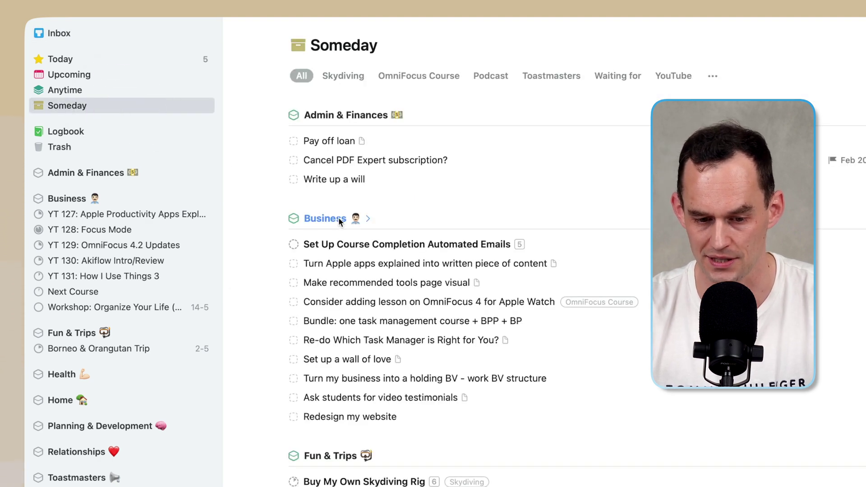
pyautogui.click(332, 415)
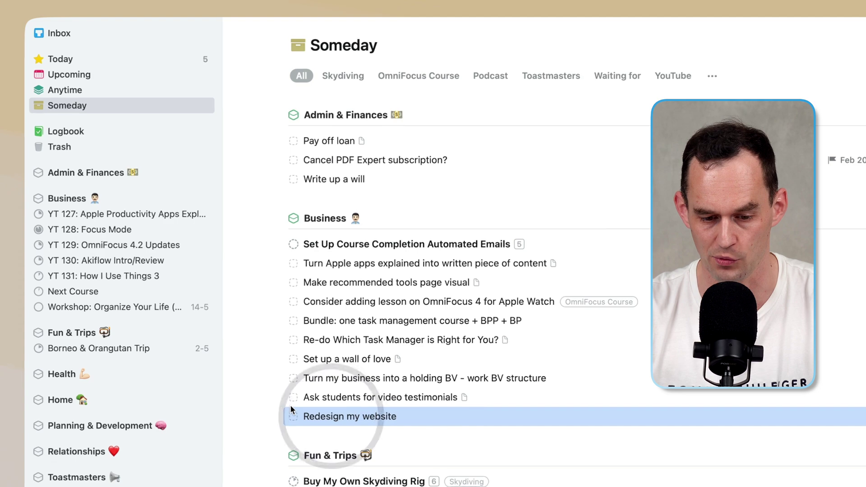
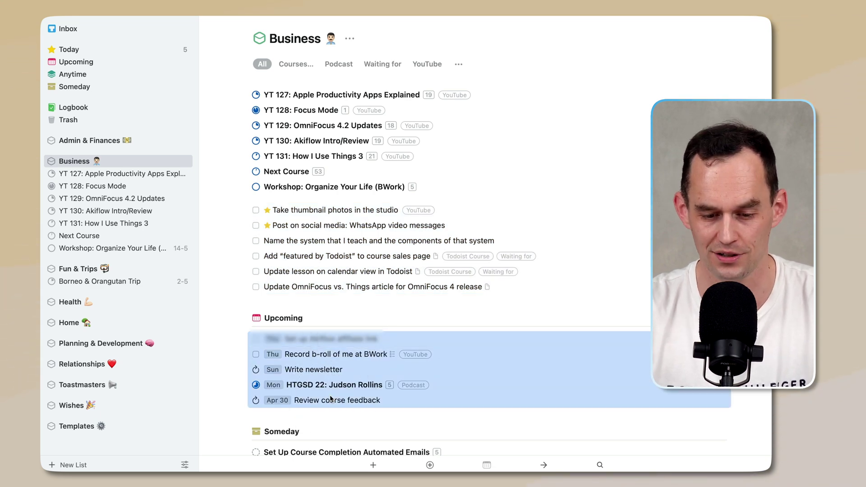
pyautogui.scroll(-10, 331, 399)
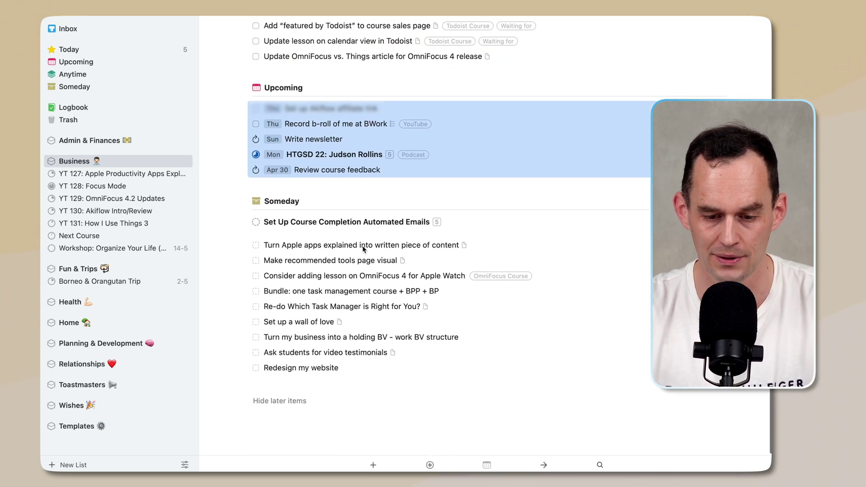
pyautogui.click(375, 223)
pyautogui.keyDown('shift'); pyautogui.click(305, 368); pyautogui.keyUp('shift')
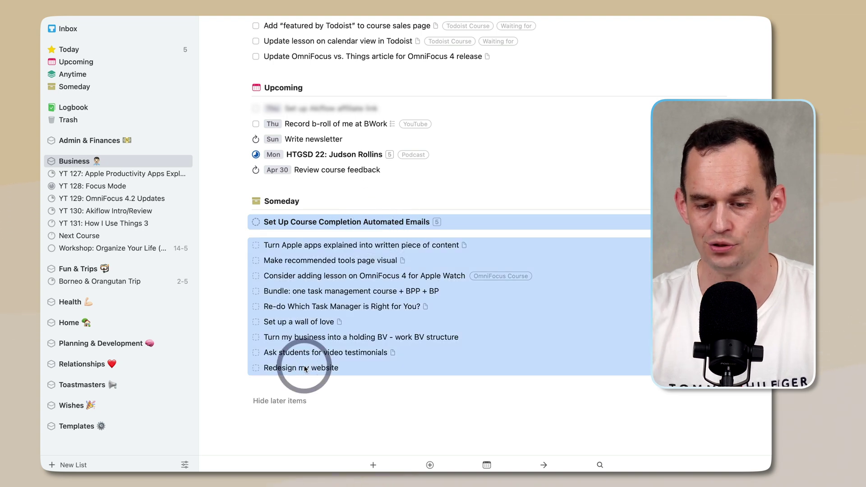
pyautogui.click(328, 218)
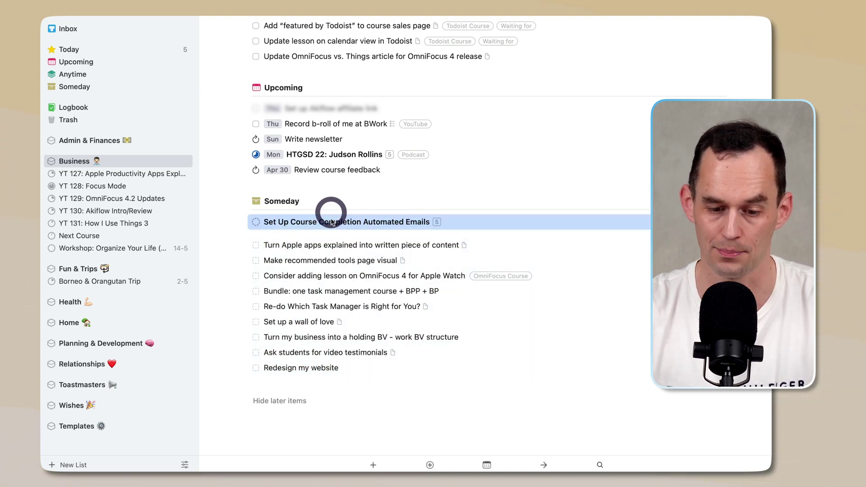
# - Convert the "Redesign my website" to-do in the Business area into a project
pyautogui.click(303, 369)
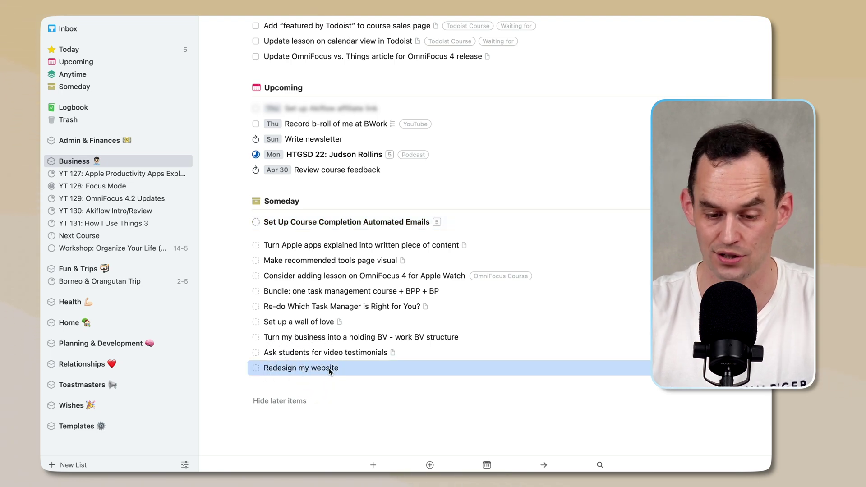
pyautogui.rightClick(358, 368)
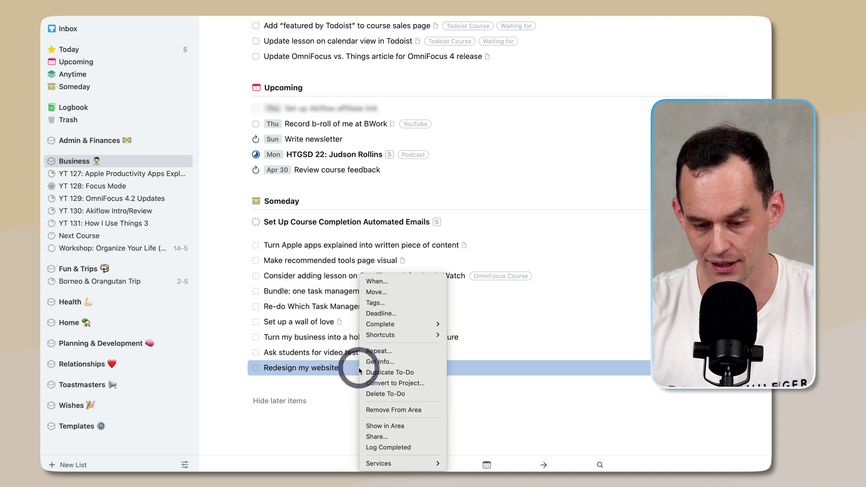
pyautogui.click(426, 383)
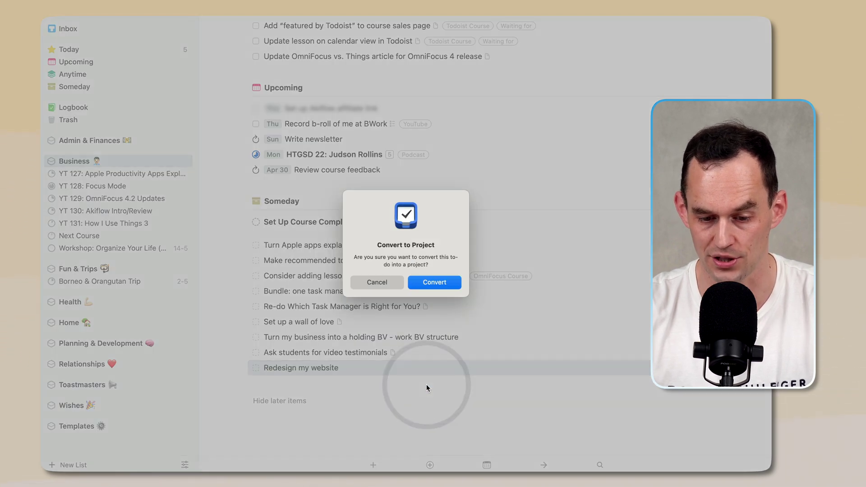
pyautogui.click(439, 287)
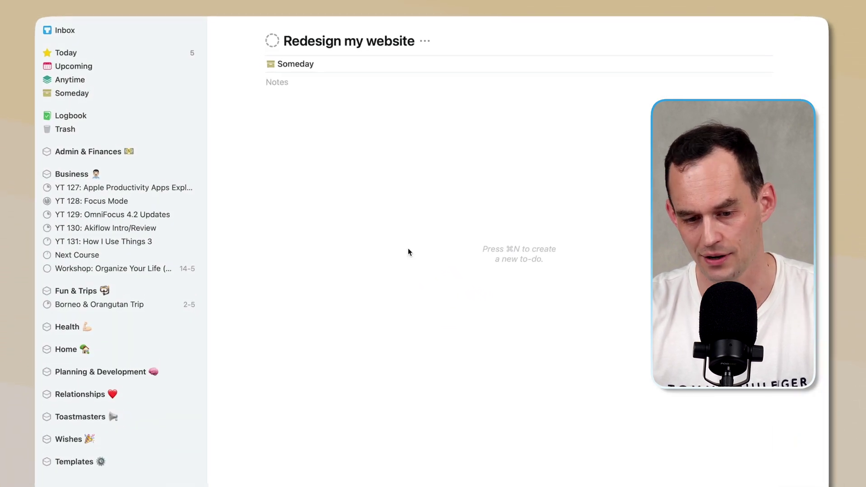
# - Add the to-dos "Hire a designer" and "Write down my goals for the redesign" to the project, placing the goals to-do first
pyautogui.press('super+n')
pyautogui.write('Hire a designer')
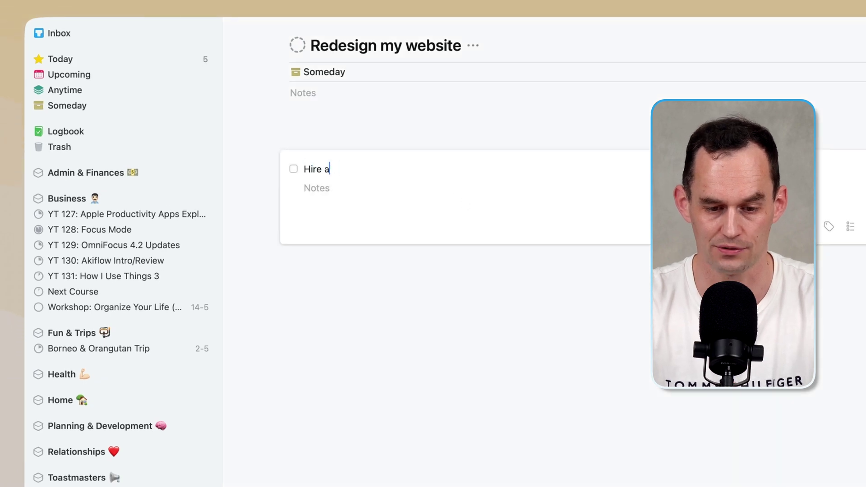
pyautogui.press('Return')
pyautogui.press('super+n')
pyautogui.write('Write down my goals for the red')
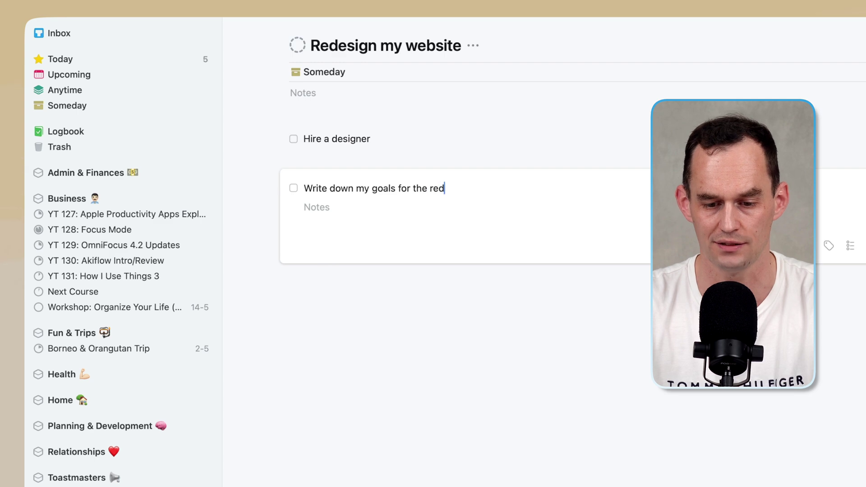
pyautogui.write('esign')
pyautogui.press('Return')
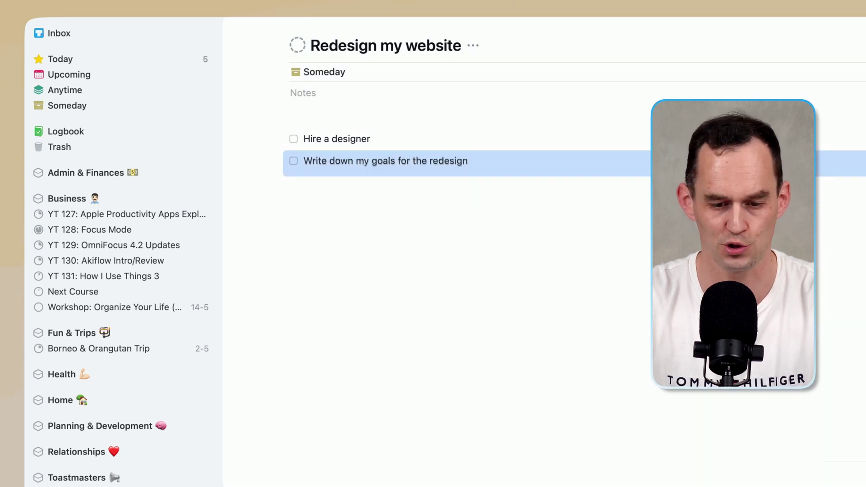
pyautogui.moveTo(344, 164); pyautogui.dragTo(341, 134)
pyautogui.click(348, 158)
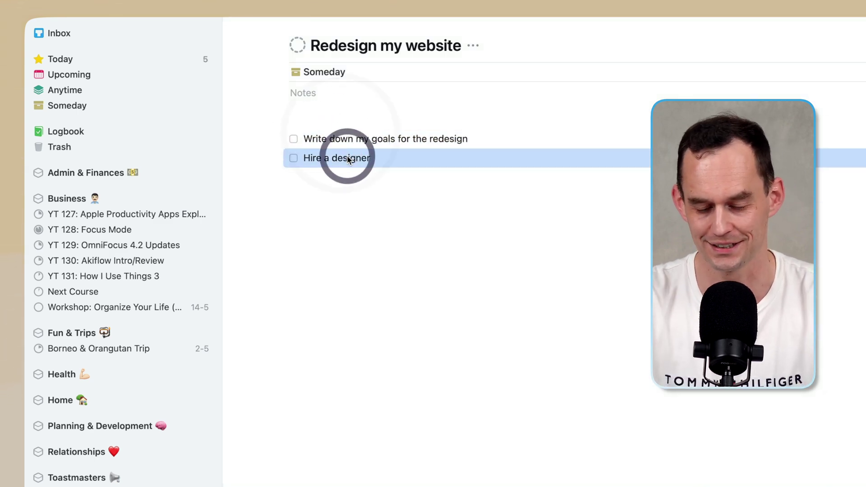
# - Add the to-do "Ask friends for recommendations for a designer" to the project and place it above "Hire a designer"
pyautogui.press('super+n')
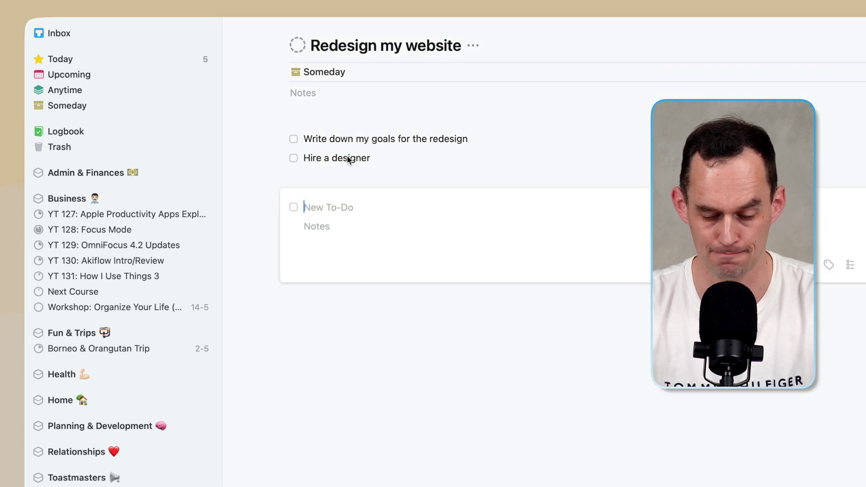
pyautogui.write('Ask friends for re')
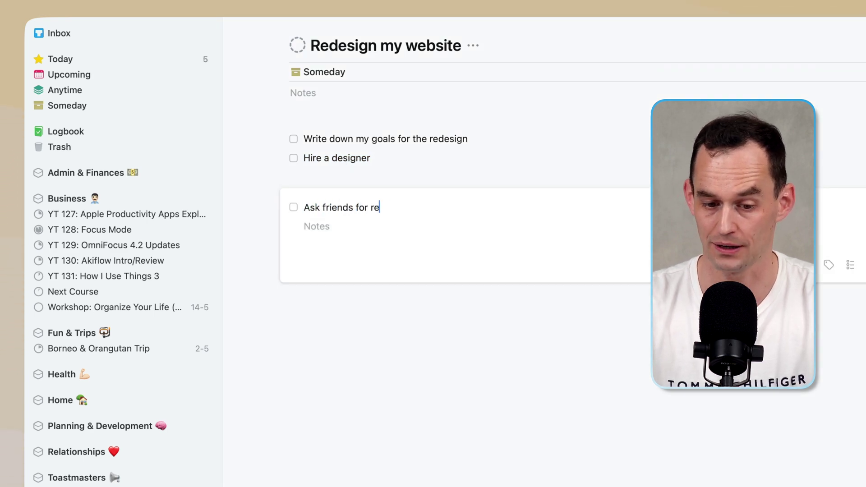
pyautogui.write('commendations for a designer')
pyautogui.press('Return')
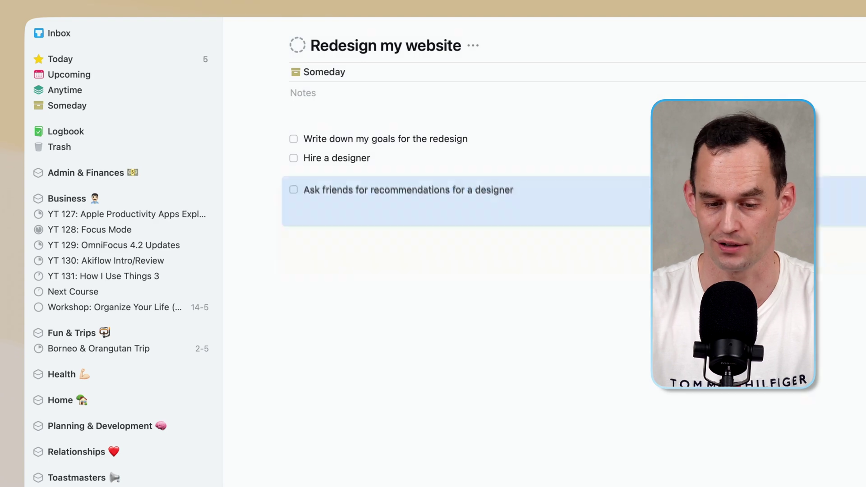
pyautogui.moveTo(324, 176); pyautogui.dragTo(319, 159)
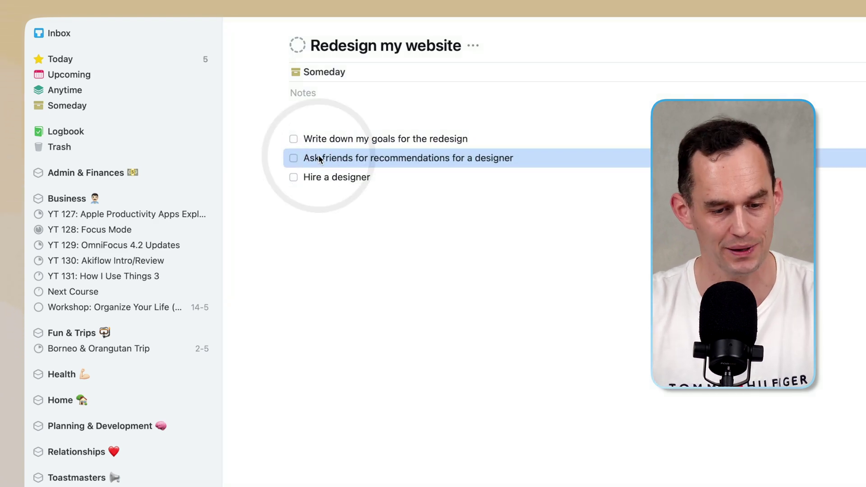
# - Review the Business area, including "Redesign my website" among its Someday projects, and view the Admin & Finances area
pyautogui.click(105, 197)
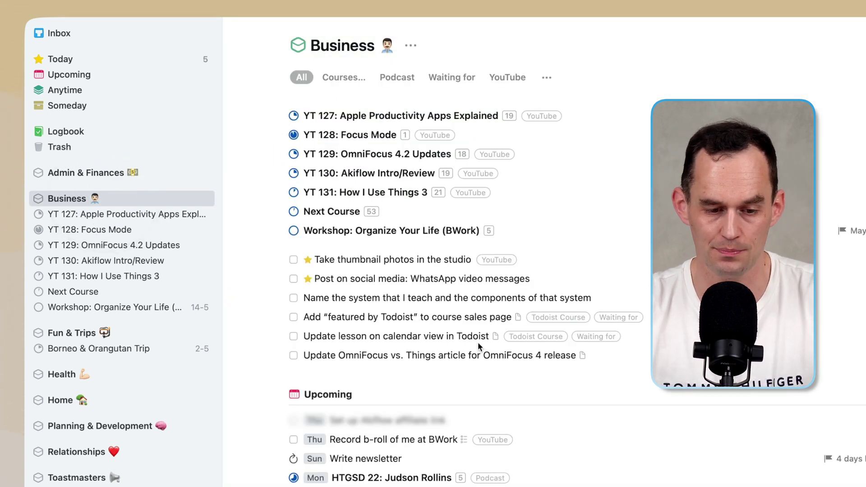
pyautogui.scroll(-5, 256, 242)
pyautogui.click(357, 360)
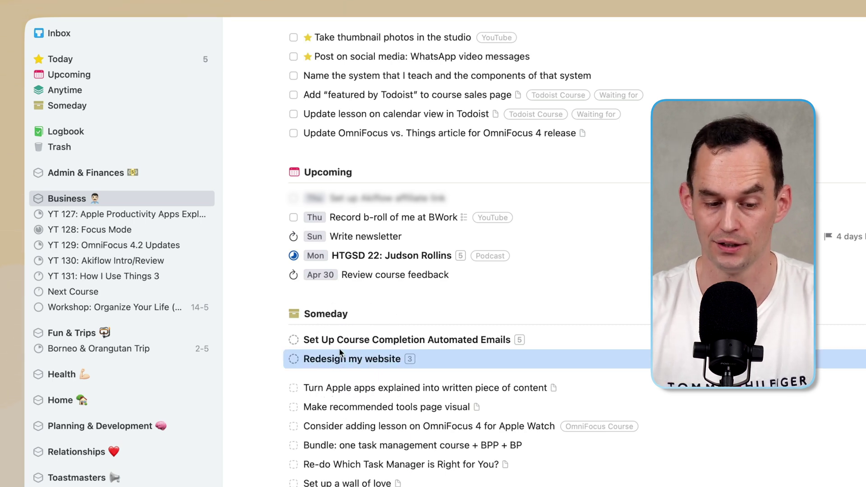
pyautogui.scroll(5, 338, 347)
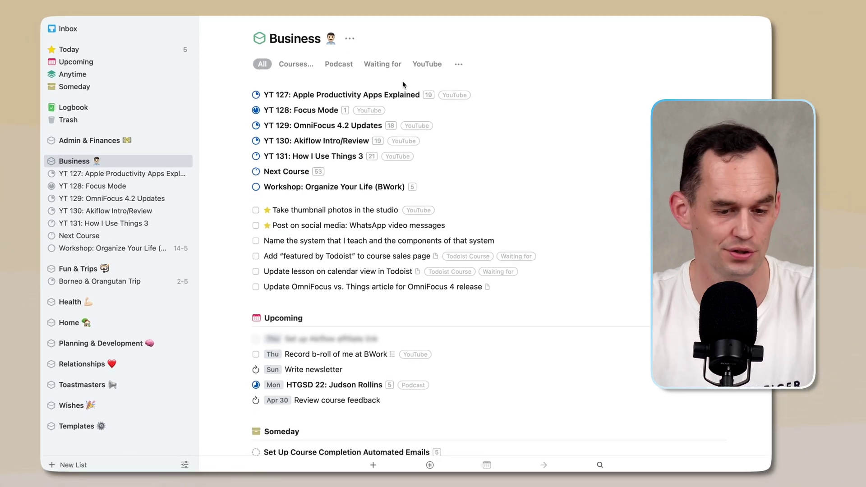
pyautogui.click(89, 142)
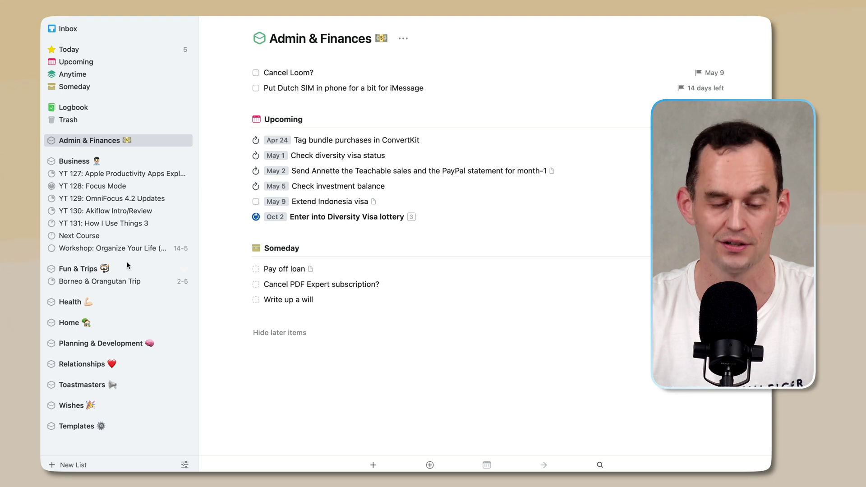
# - Create a new area named "Volunteering" and place it between Toastmasters and Wishes
pyautogui.click(69, 465)
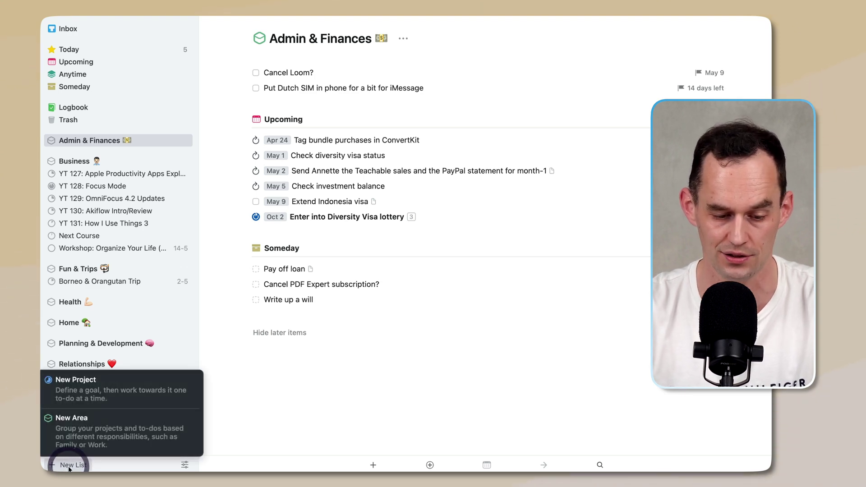
pyautogui.click(94, 428)
pyautogui.write('Volunteering')
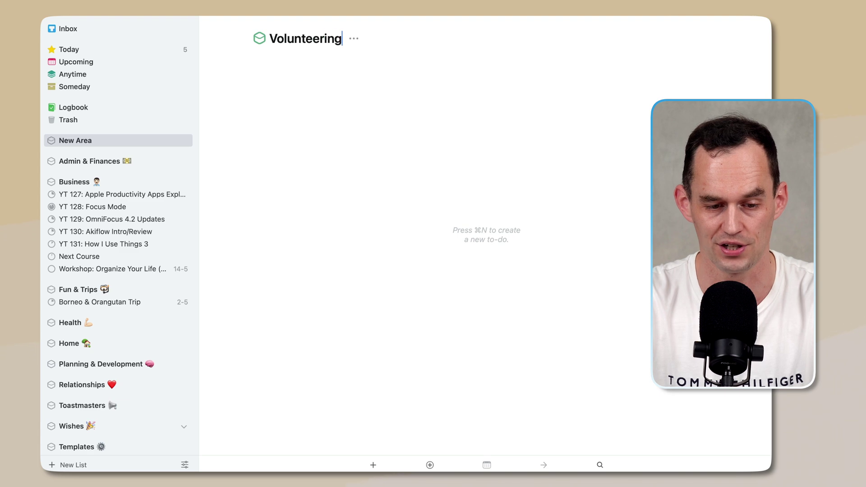
pyautogui.press('Return')
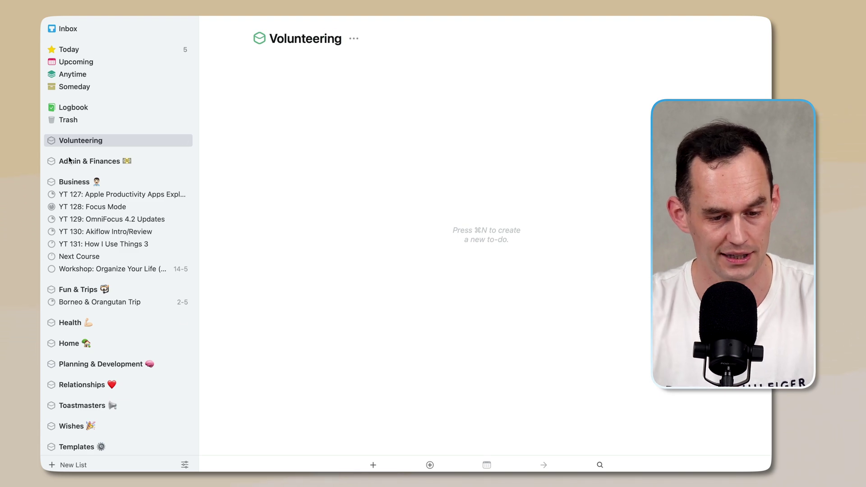
pyautogui.moveTo(81, 143); pyautogui.dragTo(73, 397)
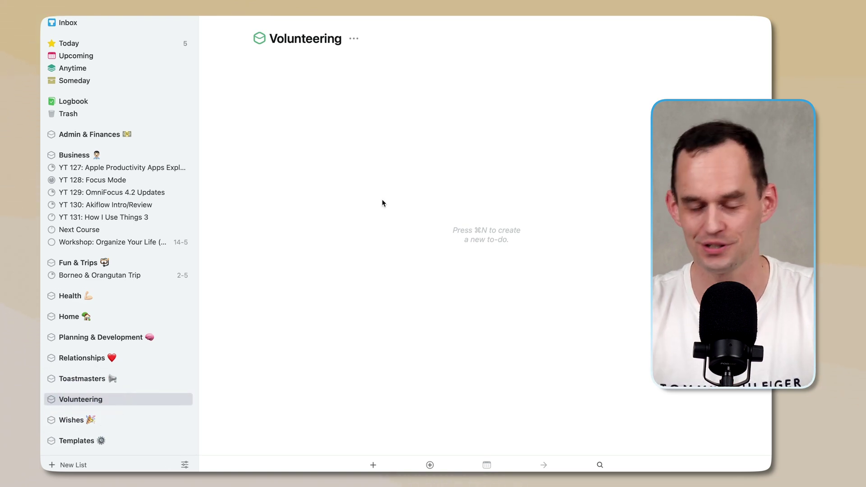
# - Add the to-do "Sign up for a shift at the local food bank" to the Volunteering area
pyautogui.press('super+n')
pyautogui.write('Sign up for a s')
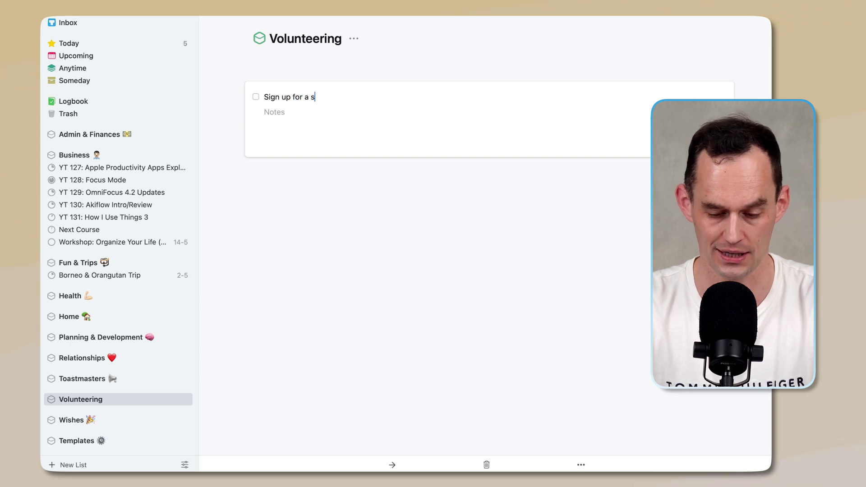
pyautogui.write('hift at the local food ba')
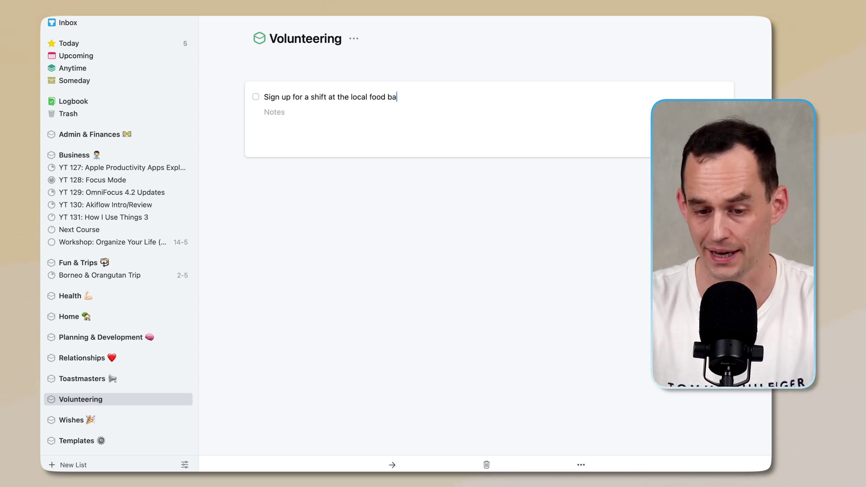
pyautogui.write('nk')
pyautogui.press('Return')
pyautogui.click(525, 94)
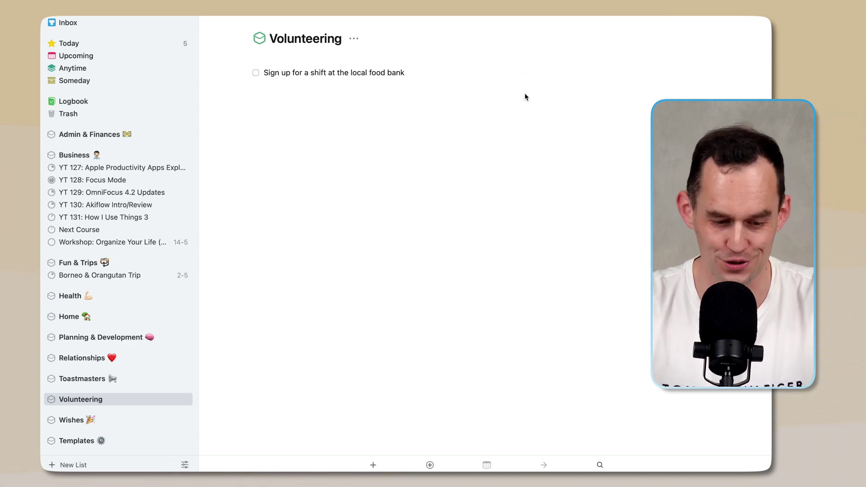
# - Duplicate the "Develop and Launch a Course" project in the Templates area and move the copy out of Someday to make it active
pyautogui.click(105, 441)
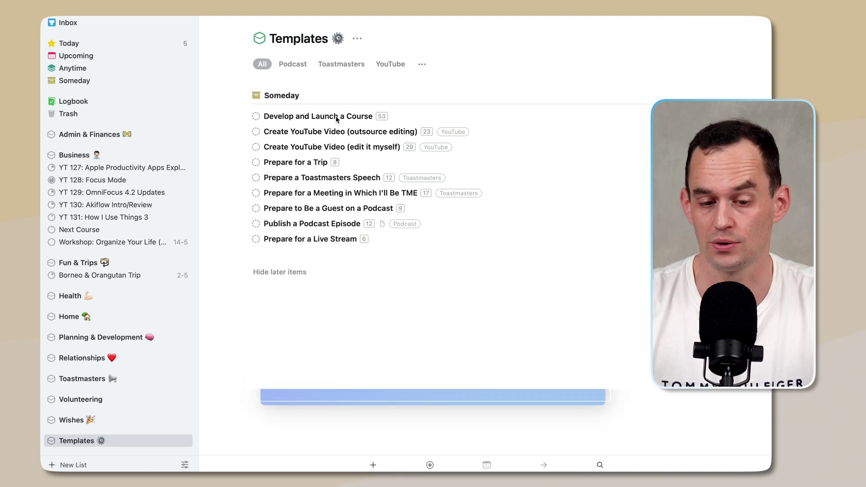
pyautogui.doubleClick(335, 117)
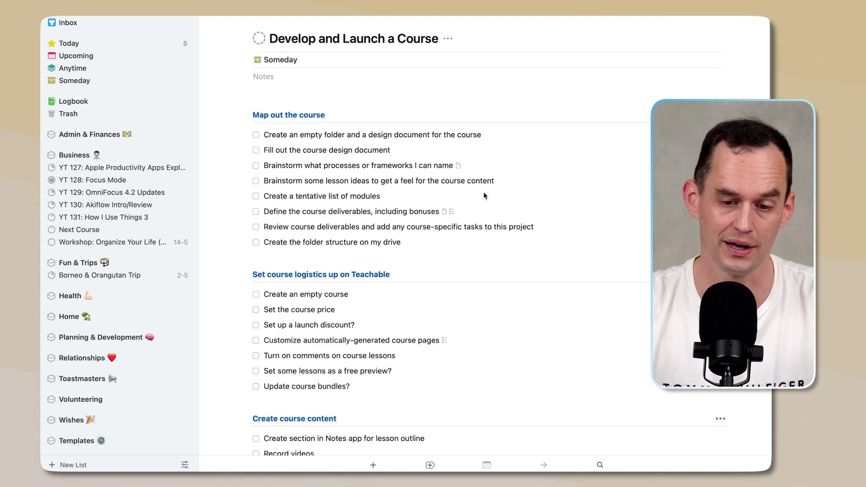
pyautogui.click(102, 442)
pyautogui.click(360, 117)
pyautogui.press('super+c')
pyautogui.press('super+v')
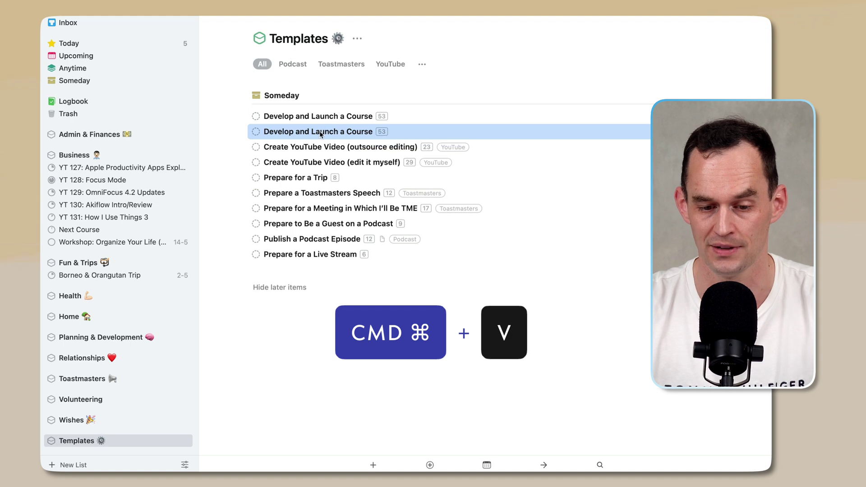
pyautogui.moveTo(320, 134); pyautogui.dragTo(321, 94)
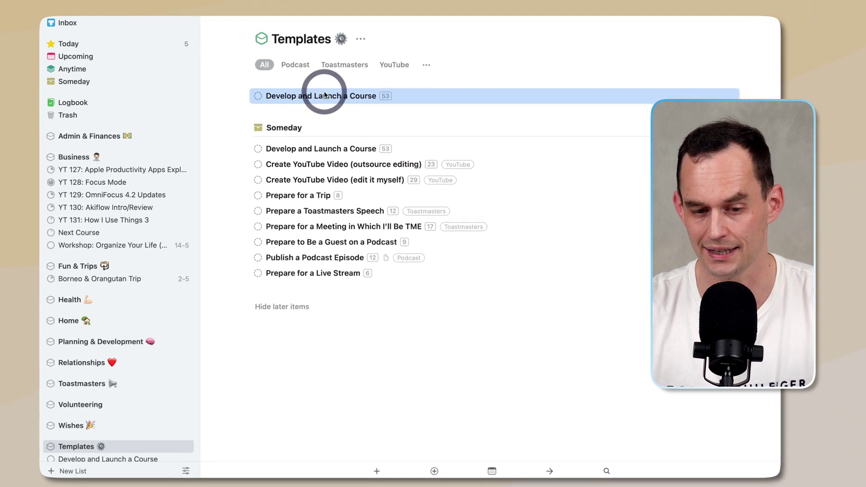
# - Rename the active course project copy "Organize Your Life with Things 3" and move it to the end of the Business area
pyautogui.doubleClick(333, 96)
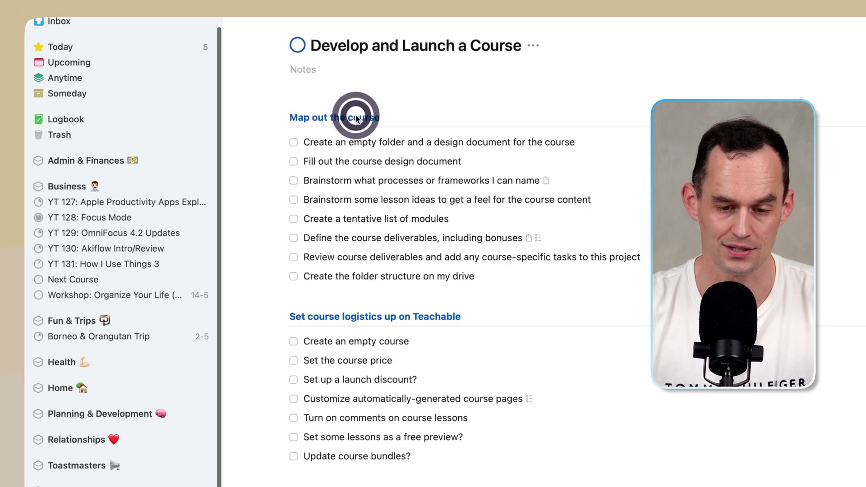
pyautogui.moveTo(321, 45); pyautogui.dragTo(533, 55)
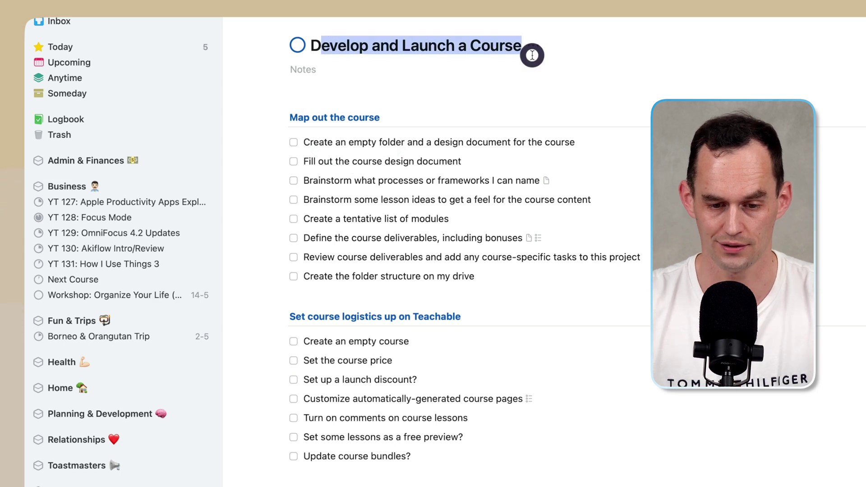
pyautogui.press('BackSpace')
pyautogui.press('BackSpace')
pyautogui.write('Organize Your L')
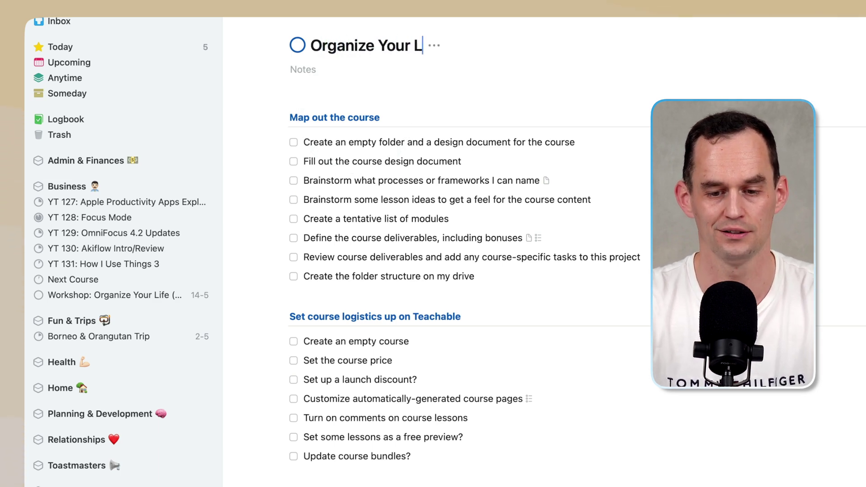
pyautogui.write('ife with Things 3')
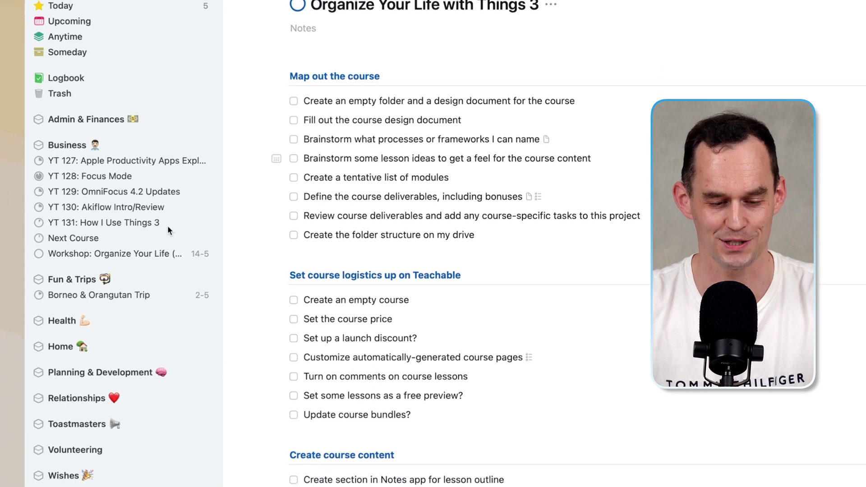
pyautogui.moveTo(99, 425); pyautogui.dragTo(80, 260)
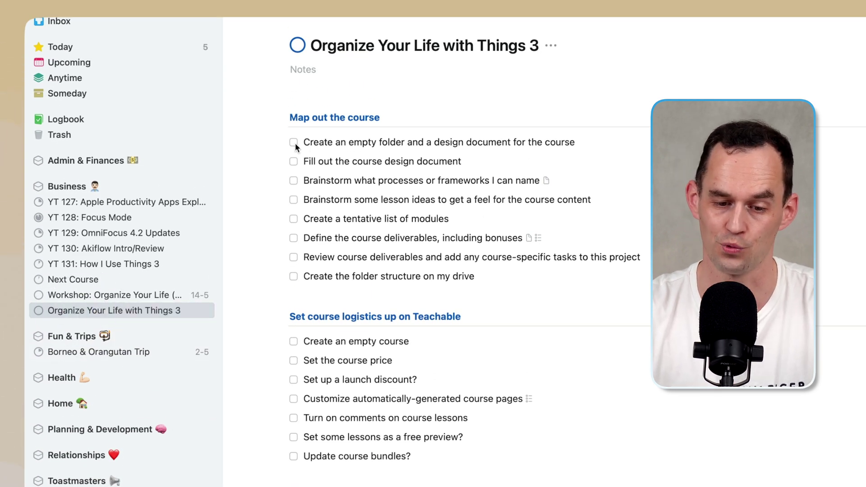
# - Complete the first three to-dos under "Map out the course", from creating the folder through brainstorming processes or frameworks
pyautogui.click(294, 143)
pyautogui.click(293, 162)
pyautogui.click(293, 181)
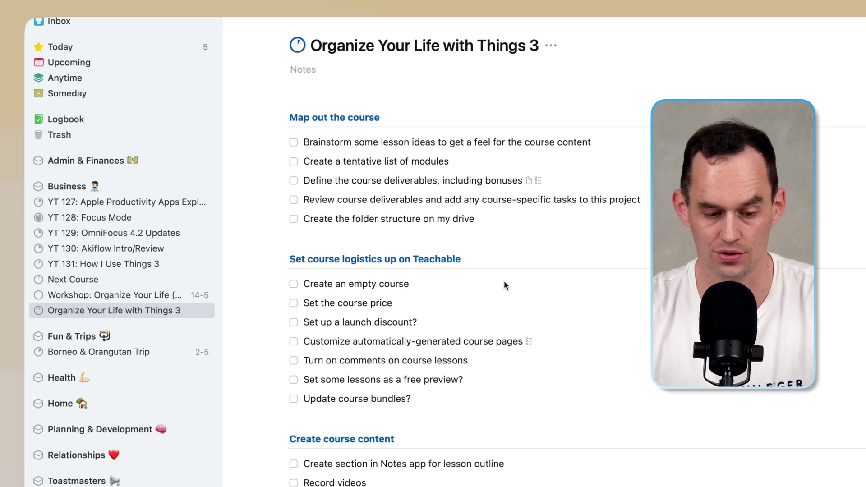
# - Add the to-do "Prepare the meeting agenda" to the Toastmasters area
pyautogui.click(80, 482)
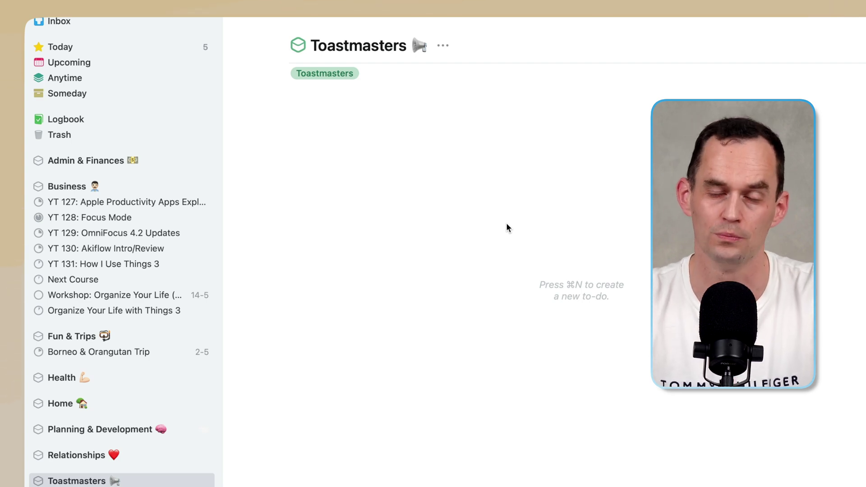
pyautogui.press('super+n')
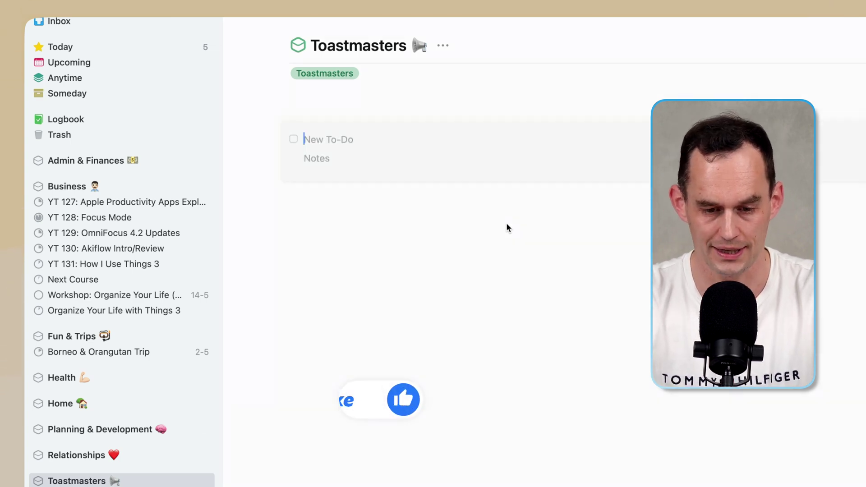
pyautogui.write('Prepare the meeting agenda')
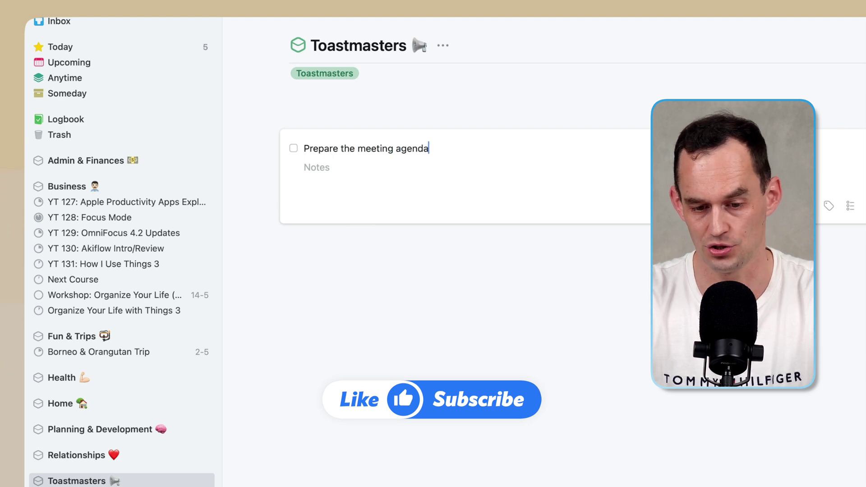
pyautogui.press('Return')
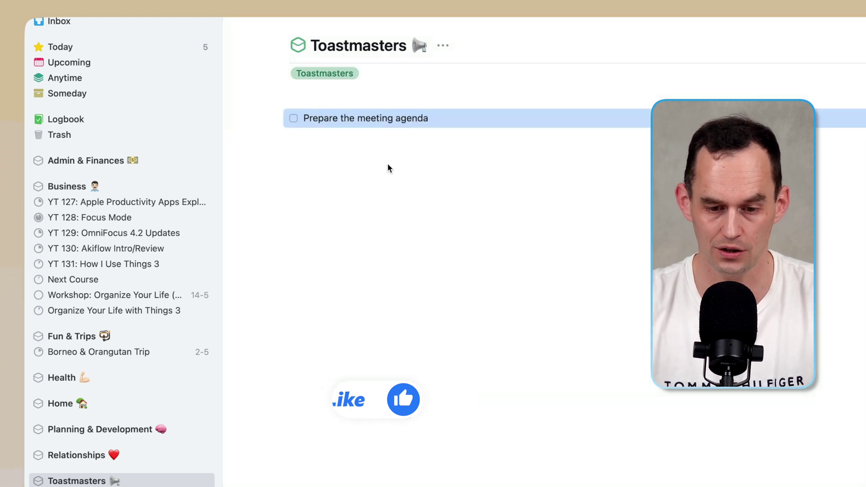
# - Make "Prepare the meeting agenda" repeat weekly, every 2 weeks on Wednesday
pyautogui.rightClick(422, 119)
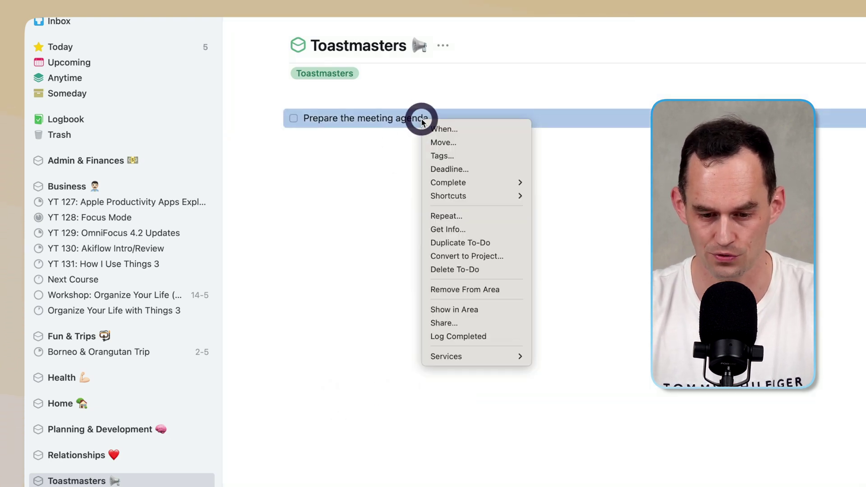
pyautogui.click(487, 215)
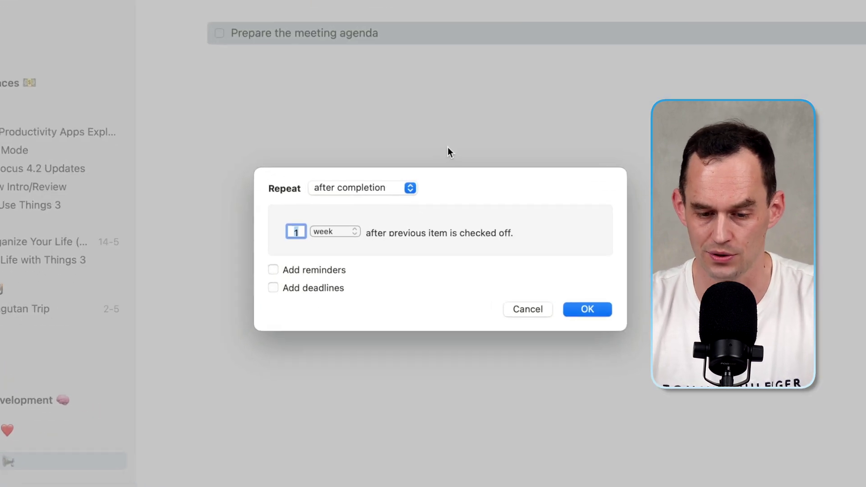
pyautogui.click(403, 178)
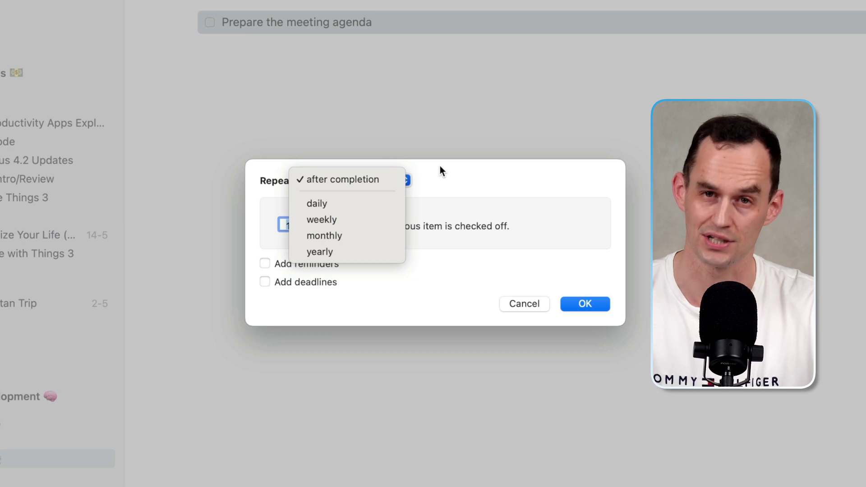
pyautogui.click(380, 219)
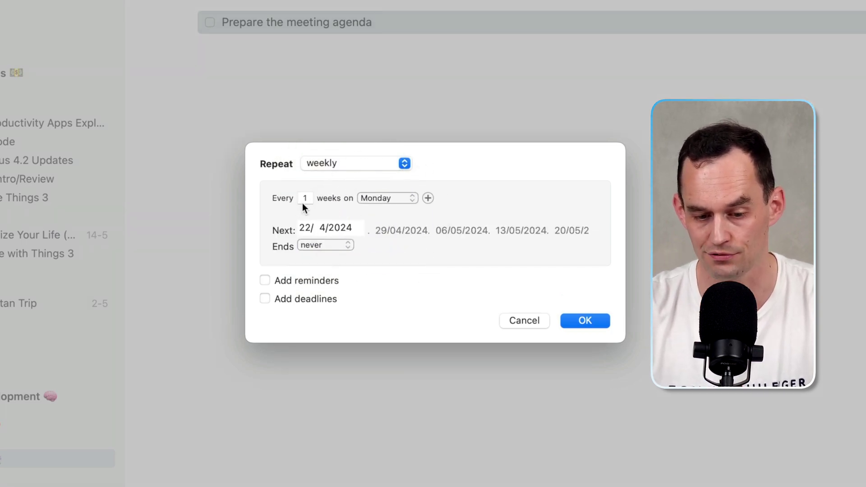
pyautogui.doubleClick(303, 199)
pyautogui.write('2')
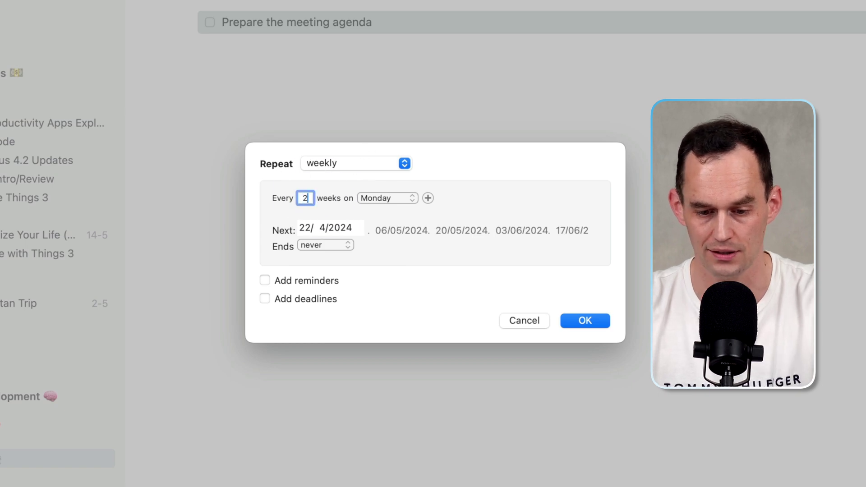
pyautogui.click(397, 197)
pyautogui.click(391, 226)
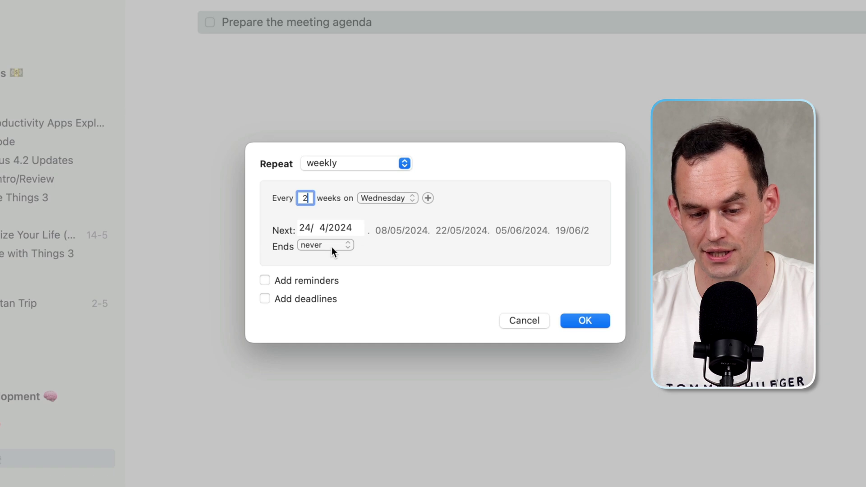
# - Set the next occurrence of the repeating to-do to 1/5/2024
pyautogui.click(304, 229)
pyautogui.click(320, 229)
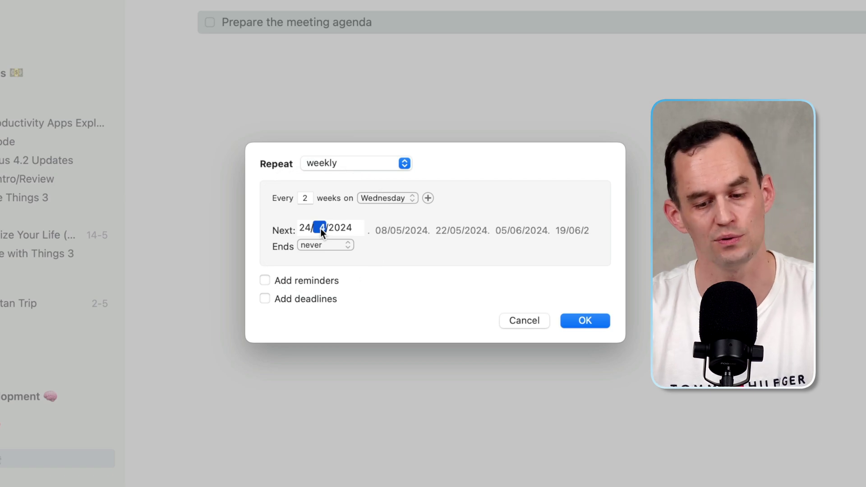
pyautogui.click(305, 229)
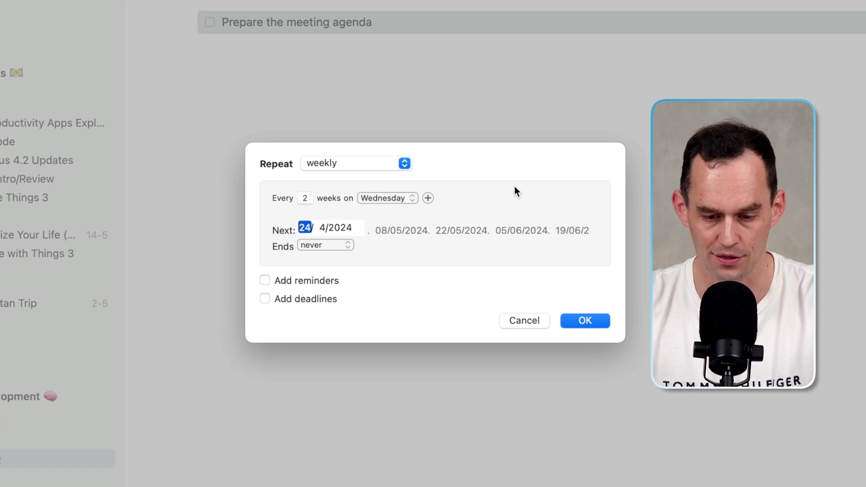
pyautogui.write('1')
pyautogui.click(321, 229)
pyautogui.write('5')
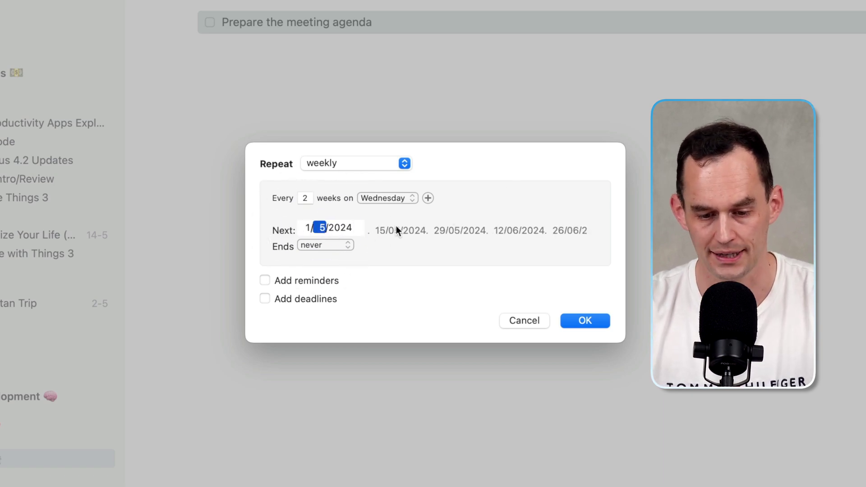
# - Check the options for ending the repetition, keep it set to never, and apply the repeat rule
pyautogui.click(339, 246)
pyautogui.click(337, 246)
pyautogui.click(337, 245)
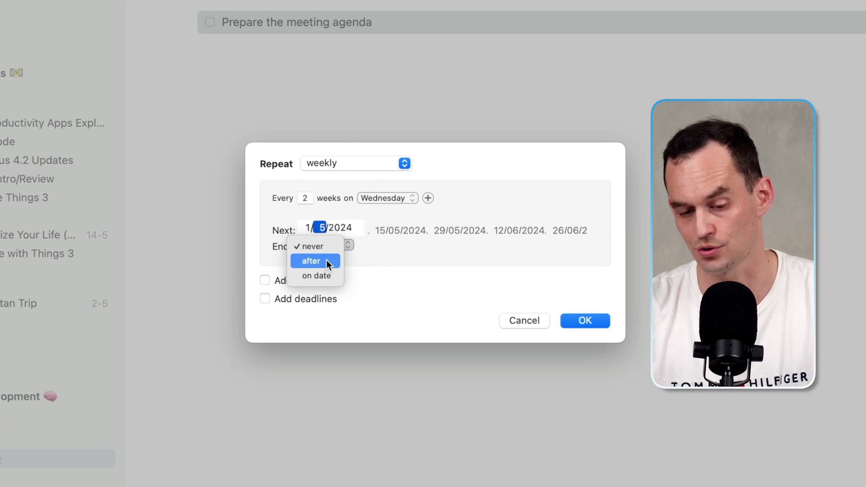
pyautogui.click(402, 241)
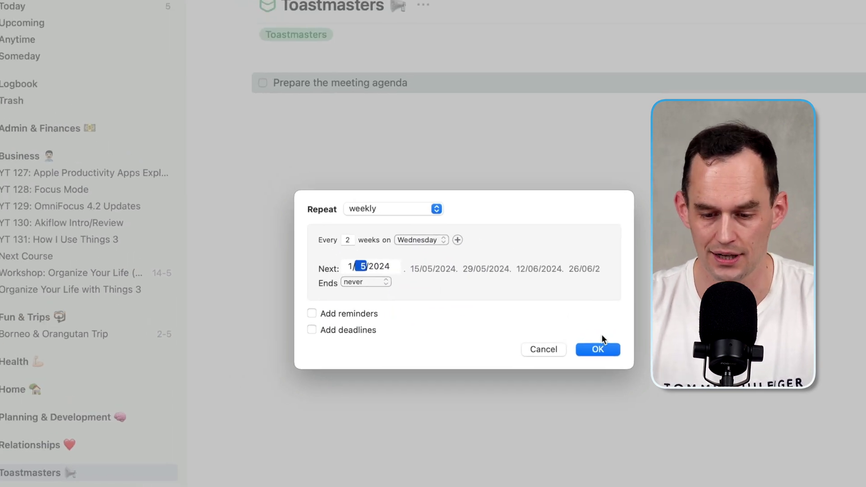
pyautogui.click(605, 365)
pyautogui.click(555, 252)
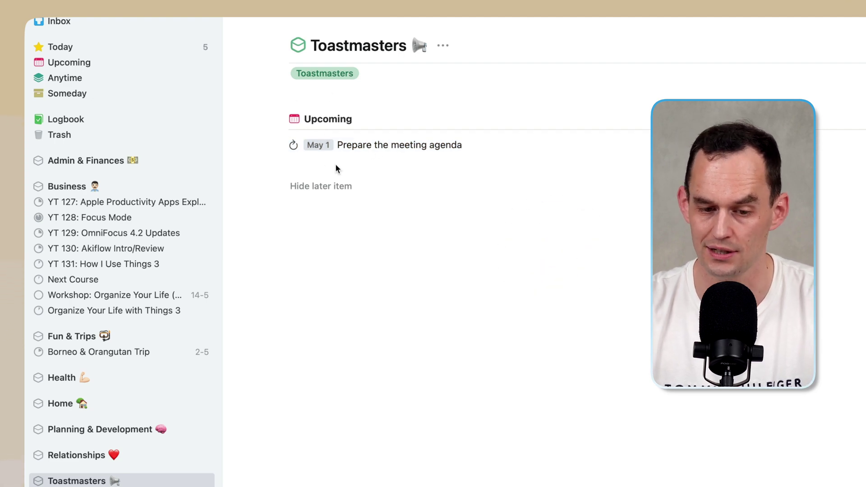
# - Find the repeating "Prepare the meeting agenda" to-do among the May items in Upcoming
pyautogui.click(99, 62)
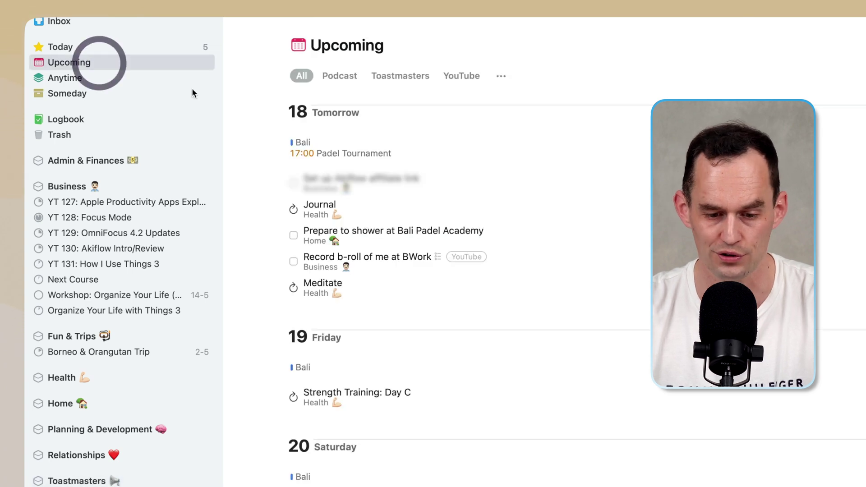
pyautogui.scroll(-20, 487, 269)
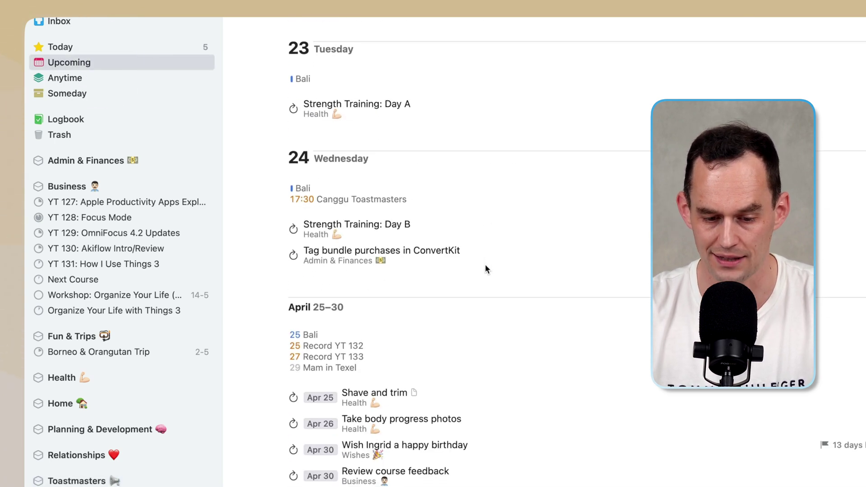
pyautogui.scroll(-3, 487, 270)
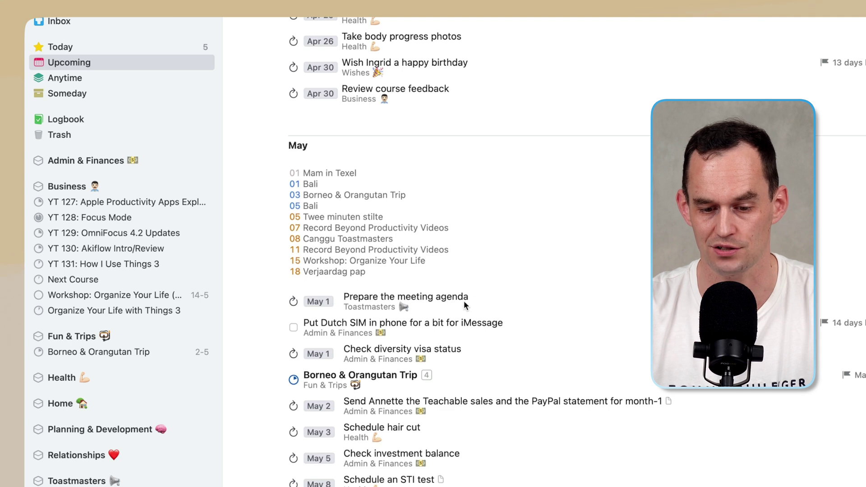
pyautogui.click(465, 301)
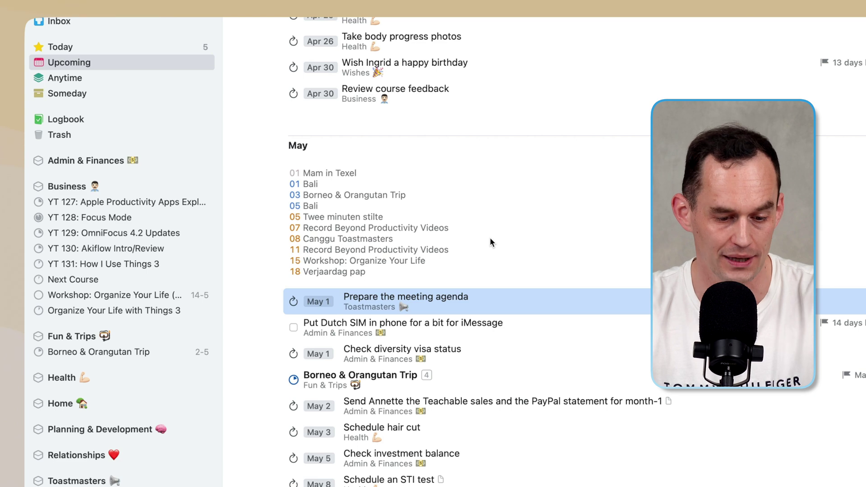
# - View the Planning & Development area and select the repeating "Weekly Review" project
pyautogui.click(112, 431)
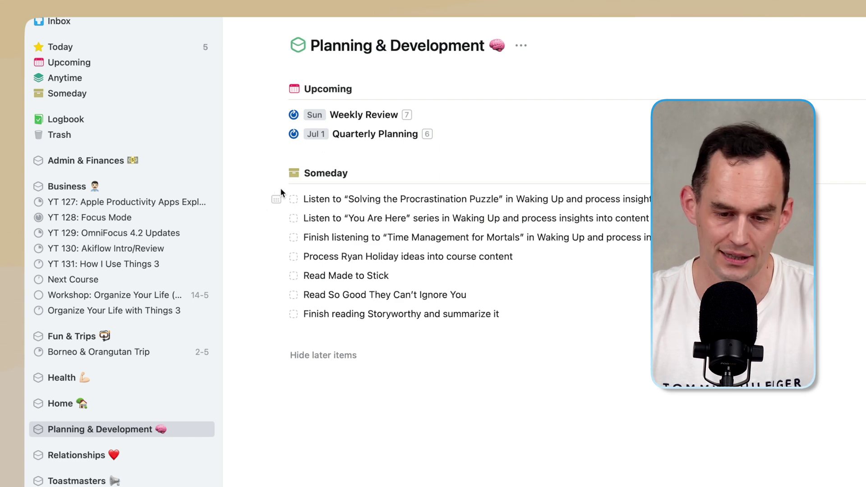
pyautogui.click(375, 118)
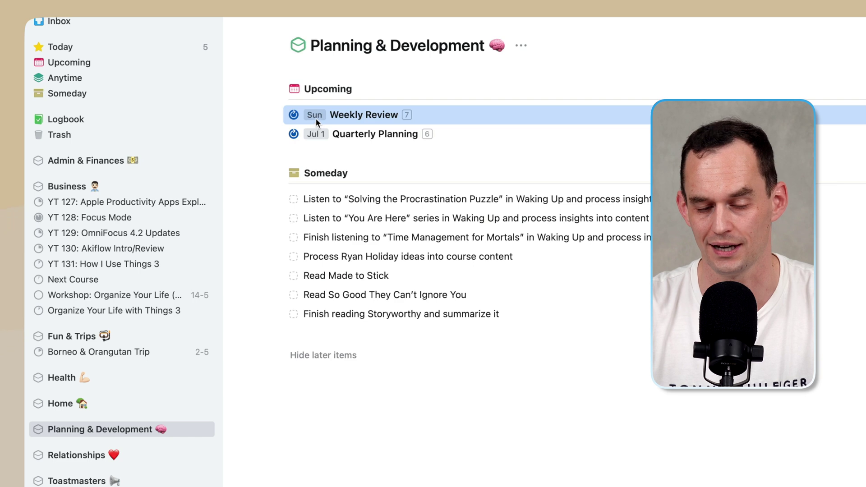
# - Open the repeating "Weekly Review" project and go through its to-dos for processing the physical, email and Things inboxes
pyautogui.doubleClick(376, 115)
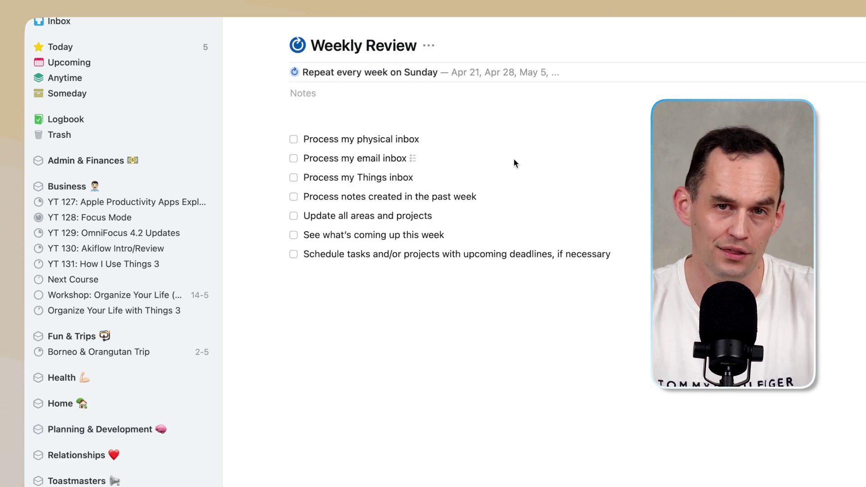
pyautogui.click(354, 139)
pyautogui.click(335, 256)
pyautogui.click(396, 307)
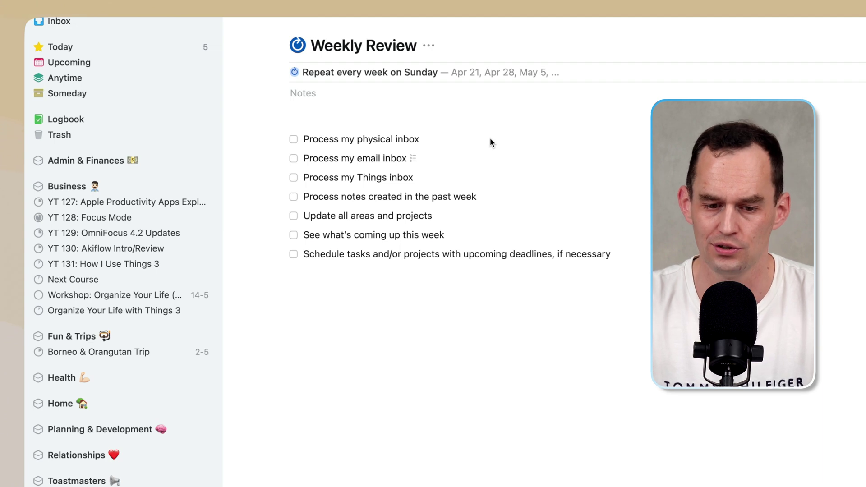
pyautogui.click(461, 142)
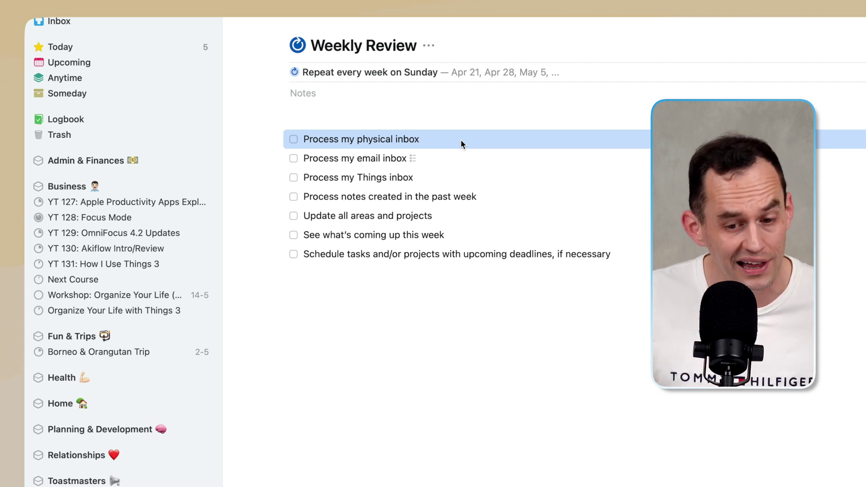
pyautogui.click(404, 158)
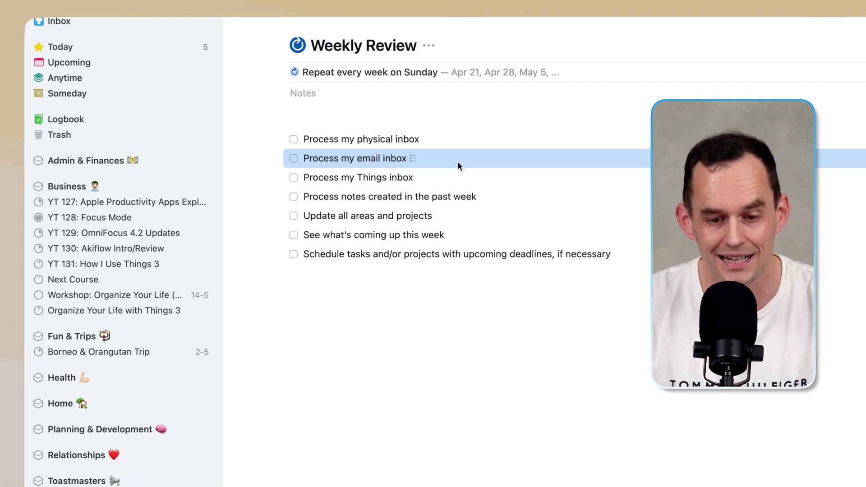
pyautogui.click(390, 180)
pyautogui.scroll(1, 191, 111)
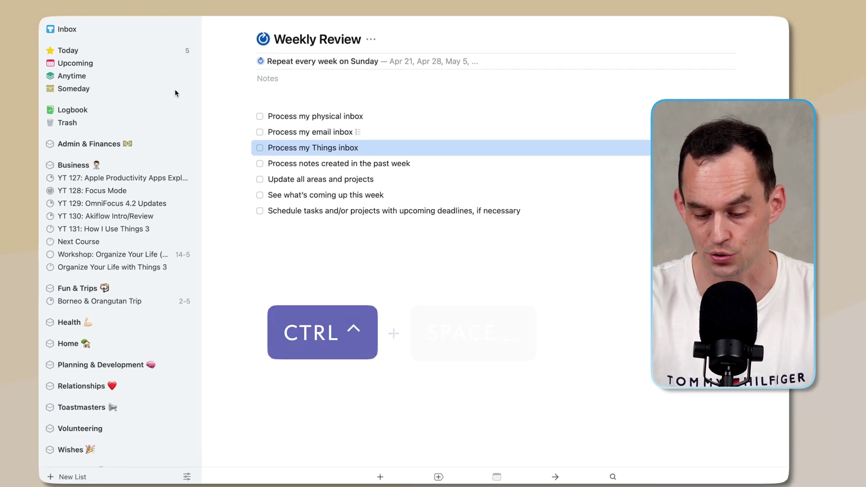
# - Capture a "Buy groceries" to-do with Quick Entry, scheduled for Today in the Home area, and check it in the Today list
pyautogui.hotkey('ctrl', 'space')
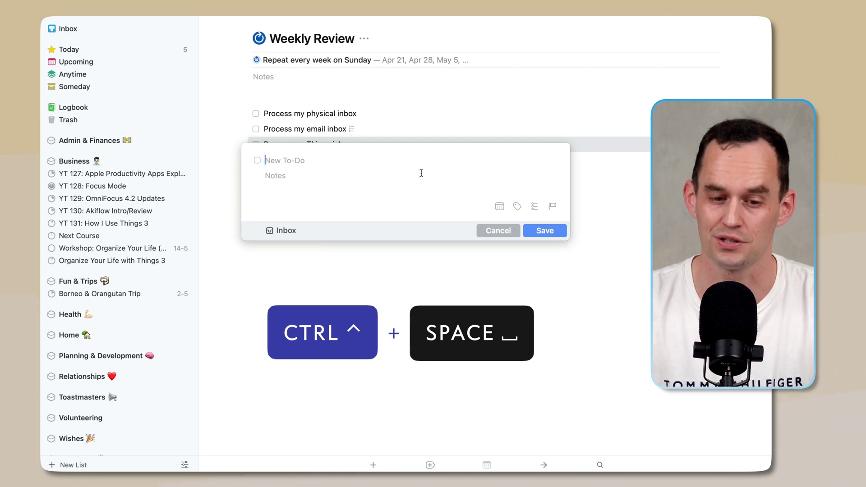
pyautogui.write('Buy groceries')
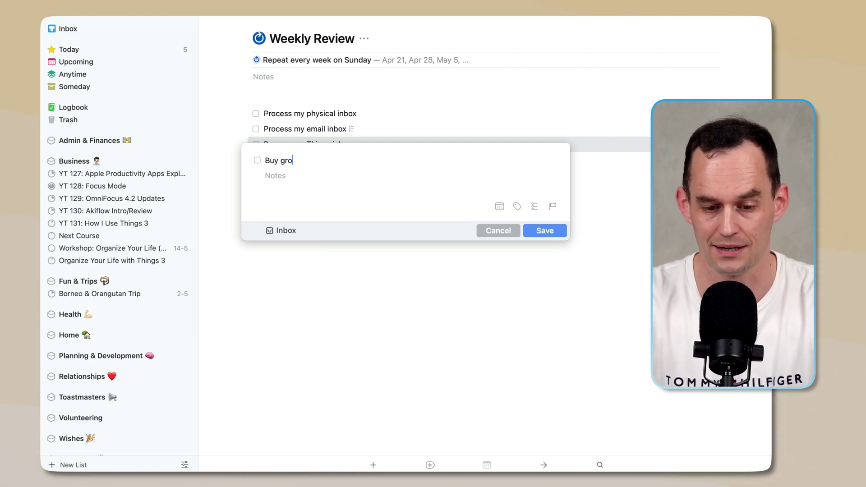
pyautogui.press('super+t')
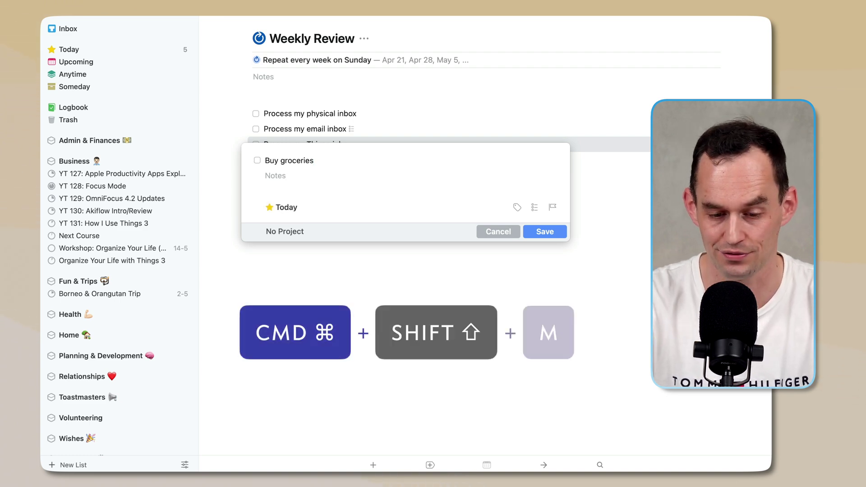
pyautogui.press('super+shift+m')
pyautogui.write('home')
pyautogui.press('Return')
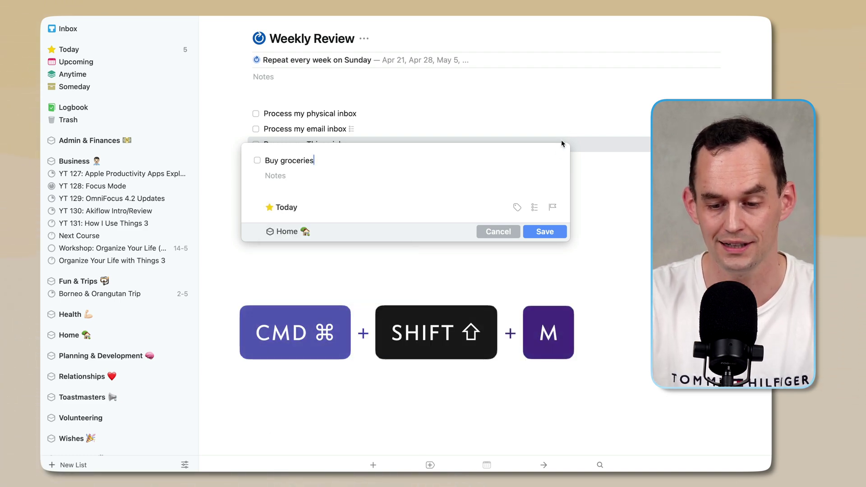
pyautogui.press('Return')
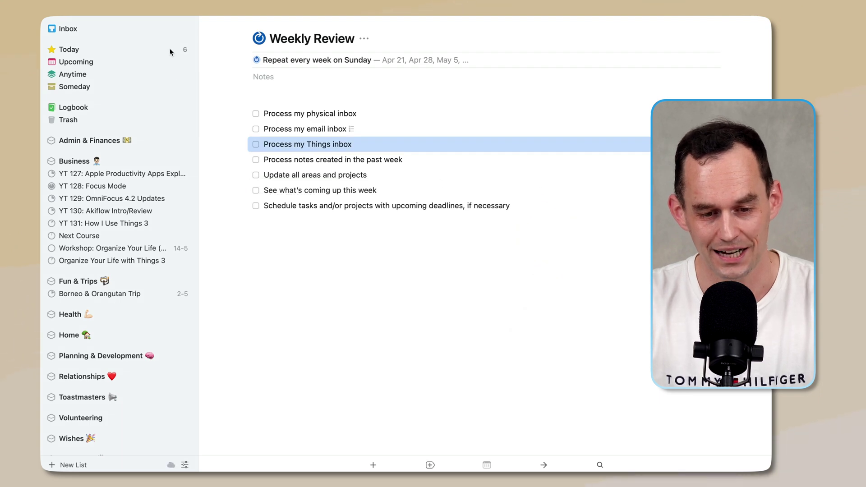
pyautogui.click(171, 49)
pyautogui.click(343, 143)
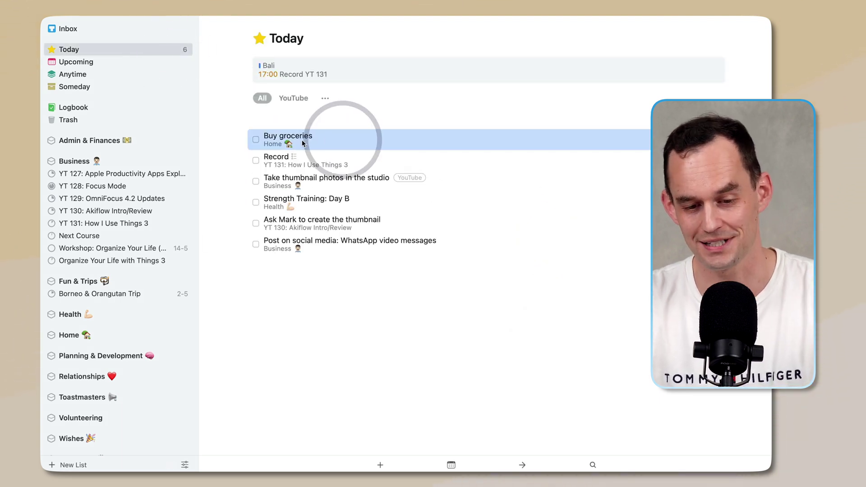
# - Return to the "Weekly Review" project and go through its to-dos from "Process my Things inbox" to "See what's coming up this week"
pyautogui.click(135, 358)
pyautogui.doubleClick(317, 93)
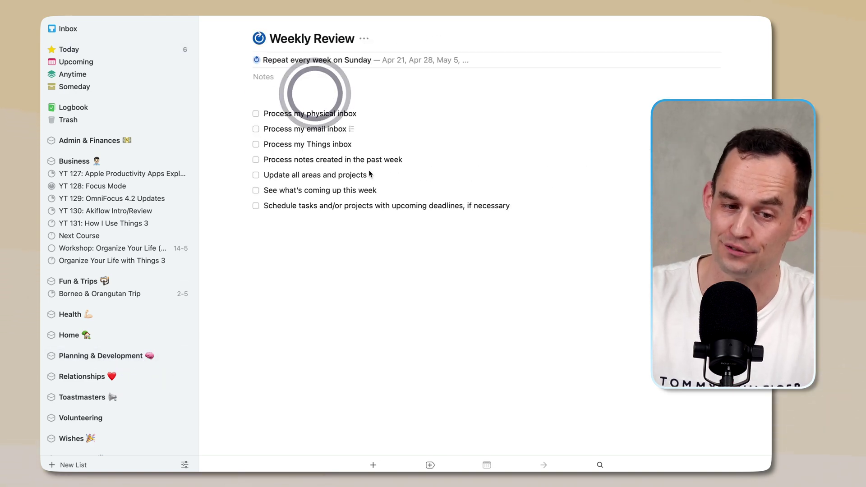
pyautogui.click(339, 146)
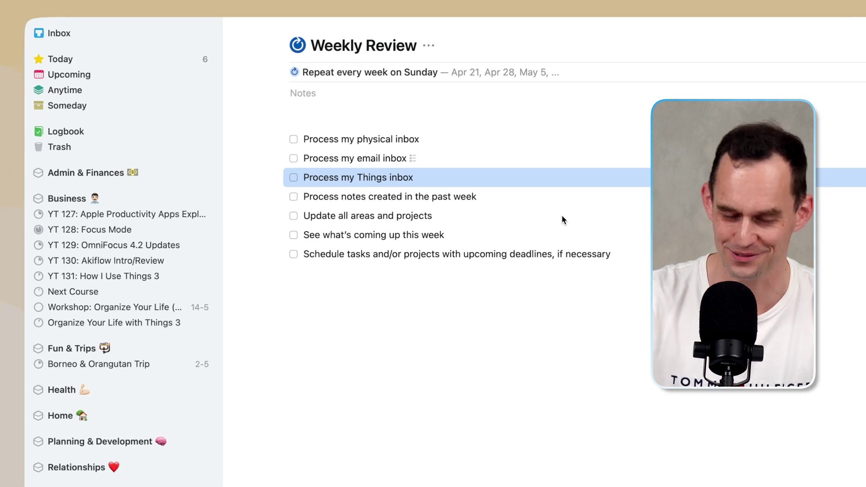
pyautogui.click(456, 198)
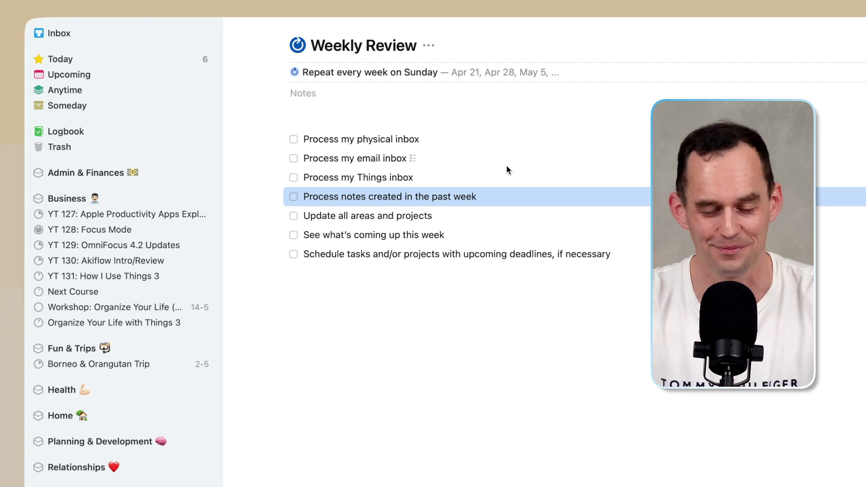
pyautogui.click(424, 217)
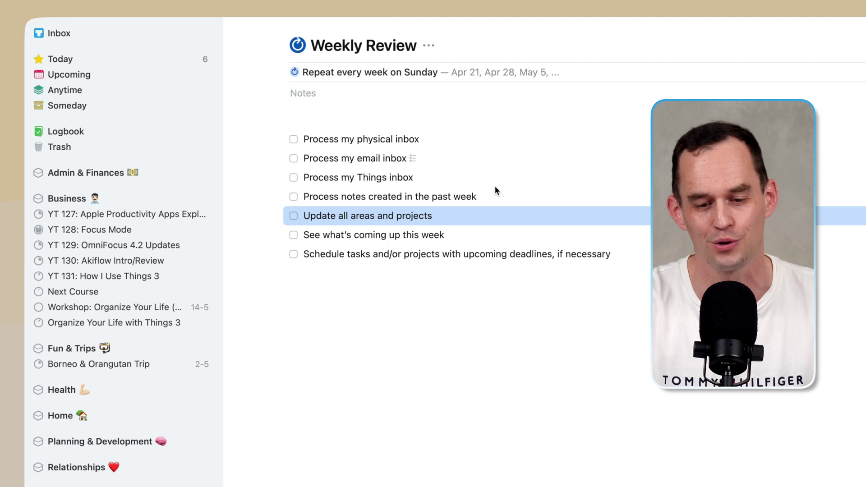
pyautogui.click(360, 235)
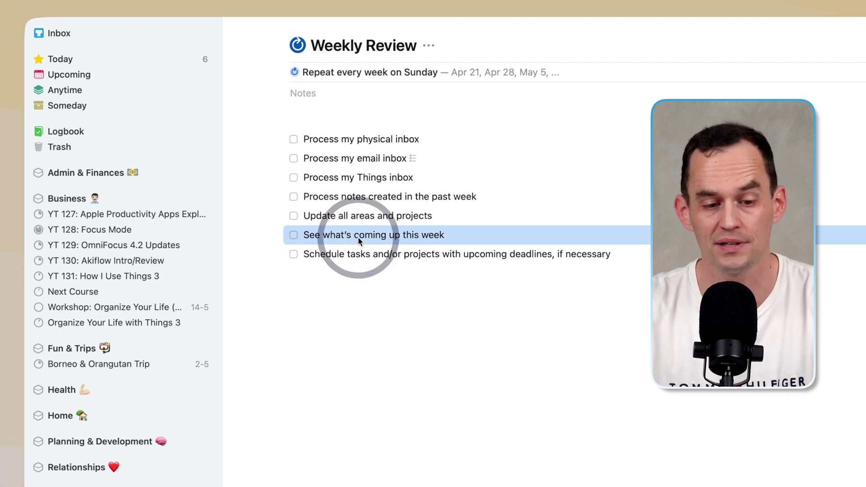
# - Review the Upcoming list day by day for the coming week, through Wednesday the 24th
pyautogui.click(95, 77)
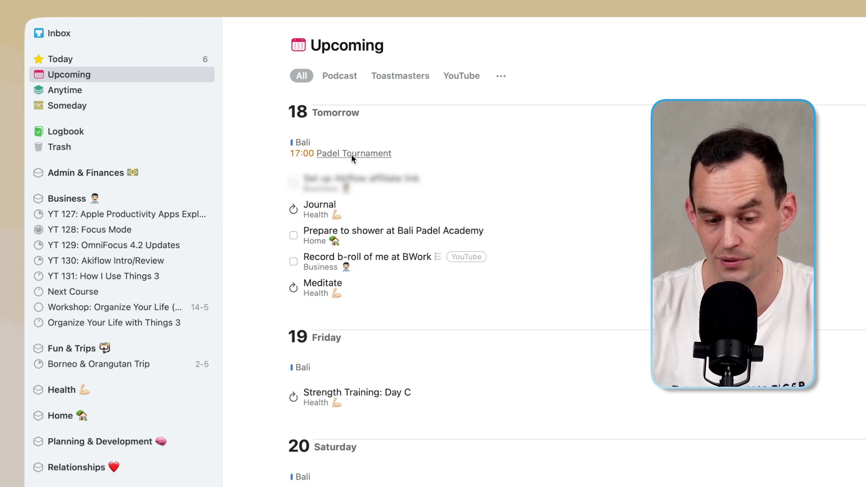
pyautogui.scroll(-10, 369, 153)
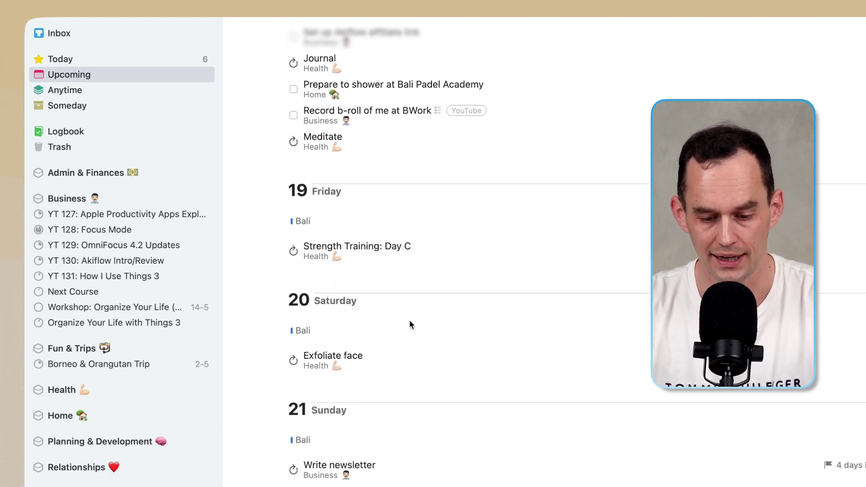
pyautogui.scroll(-9, 410, 321)
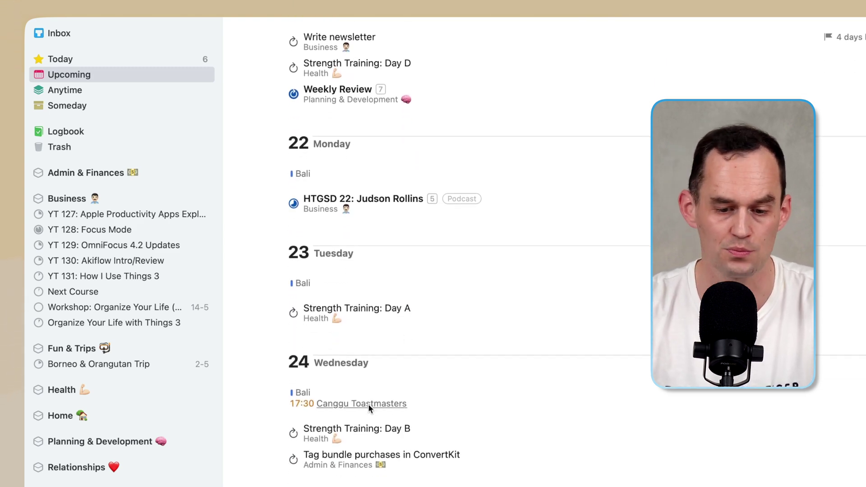
# - Reopen "Weekly Review" from the Planning & Development area and select its to-do about scheduling items with upcoming deadlines
pyautogui.click(125, 446)
pyautogui.doubleClick(377, 114)
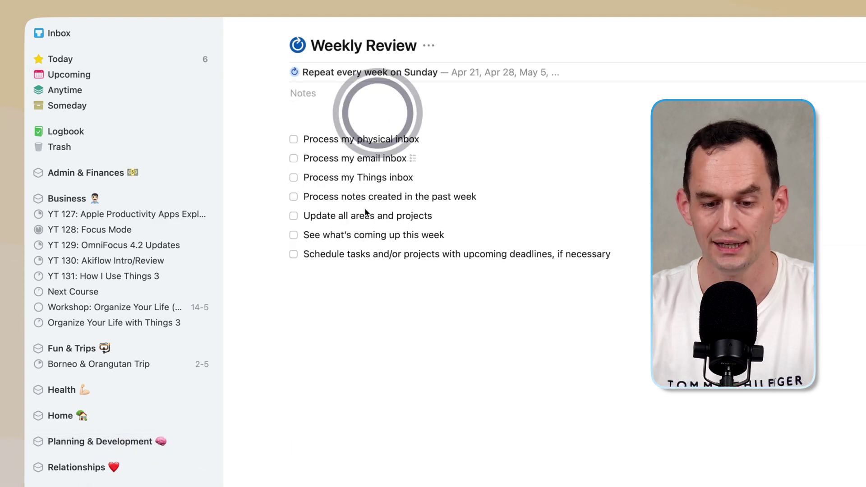
pyautogui.click(363, 257)
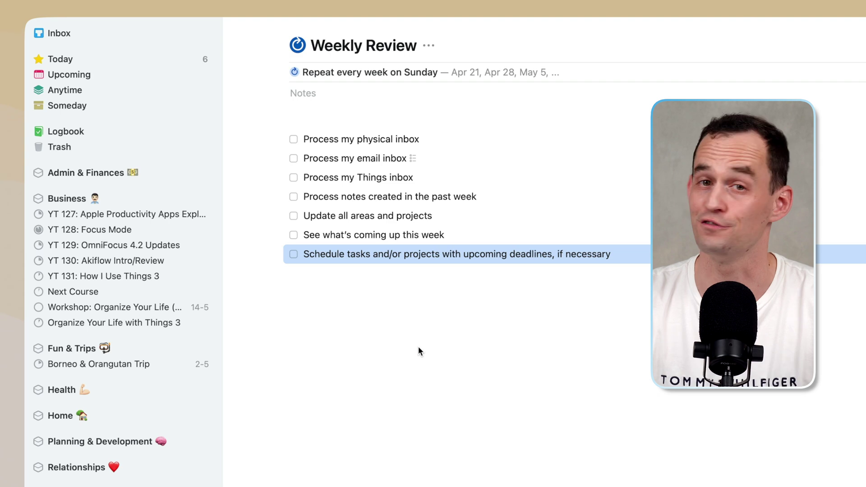
# - View the Today list, then use Quick Find to search for "deadlines" and open the Deadlines list
pyautogui.click(80, 58)
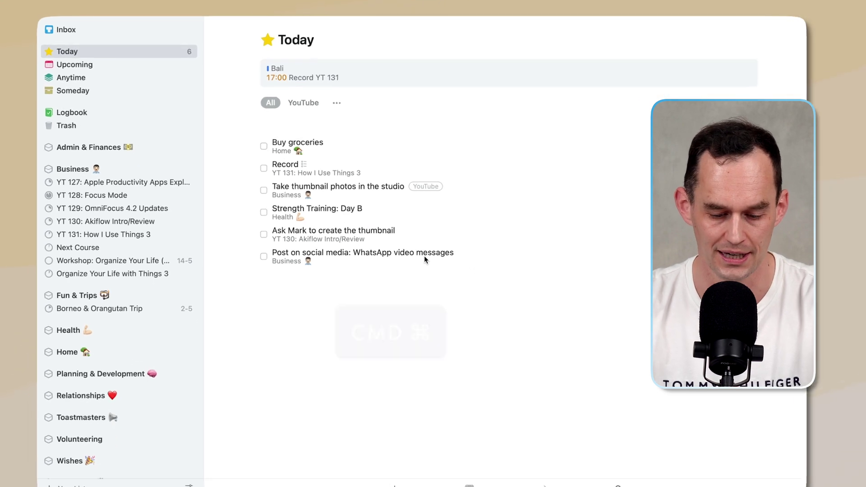
pyautogui.press('super+f')
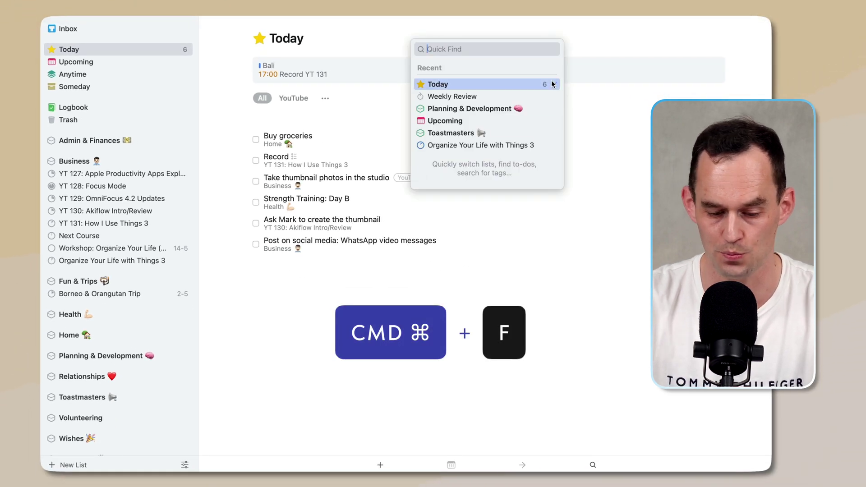
pyautogui.write('deadlines')
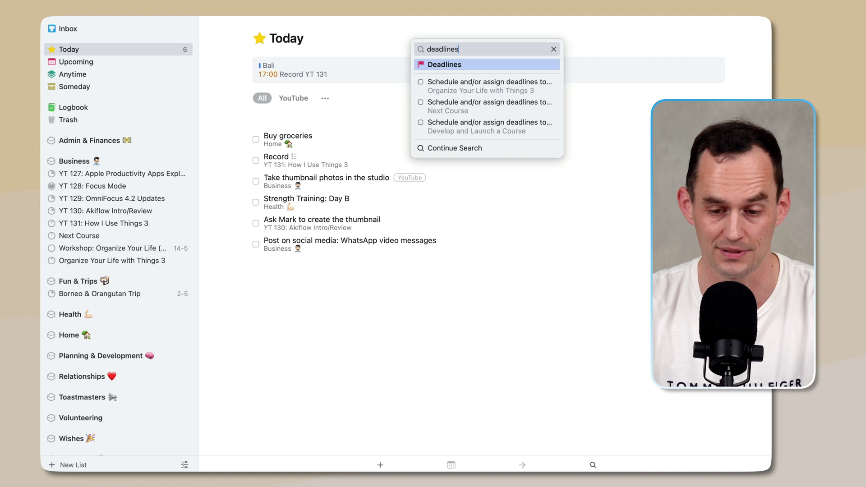
pyautogui.press('Return')
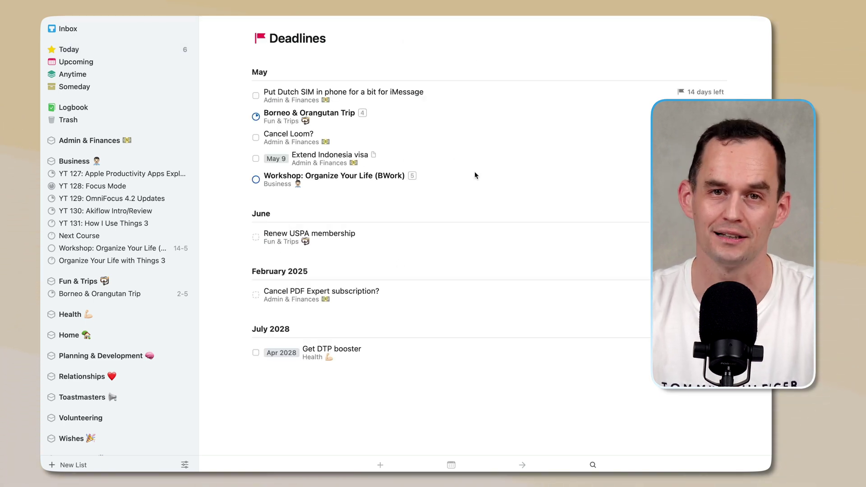
# - Use Quick Find to view the Logged Projects list and the All Projects list
pyautogui.press('super+f')
pyautogui.write('logged')
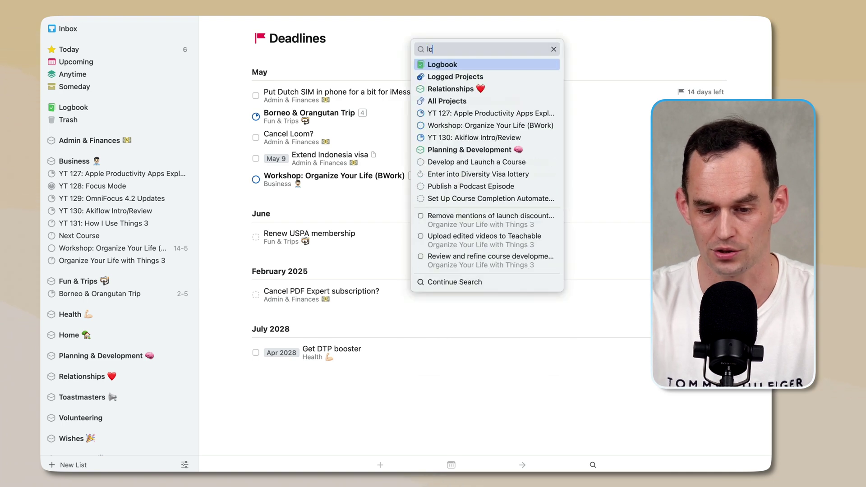
pyautogui.click(446, 67)
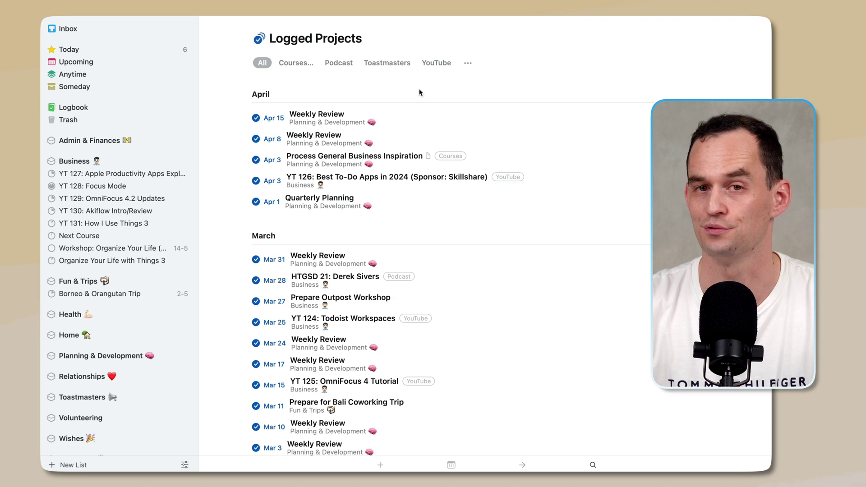
pyautogui.write('a')
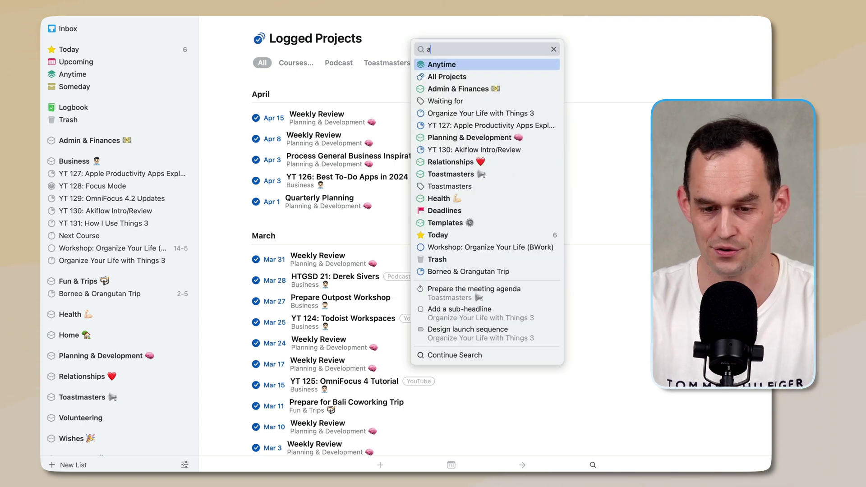
pyautogui.write('ll')
pyautogui.press('Return')
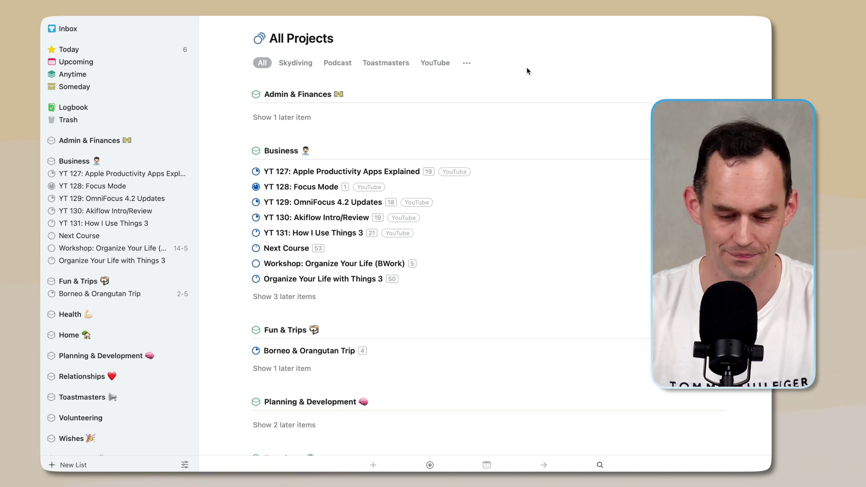
# - Use Quick Find to view the Repeating list, and search for "tomor" to open the matching list
pyautogui.press('super+f')
pyautogui.write('repea')
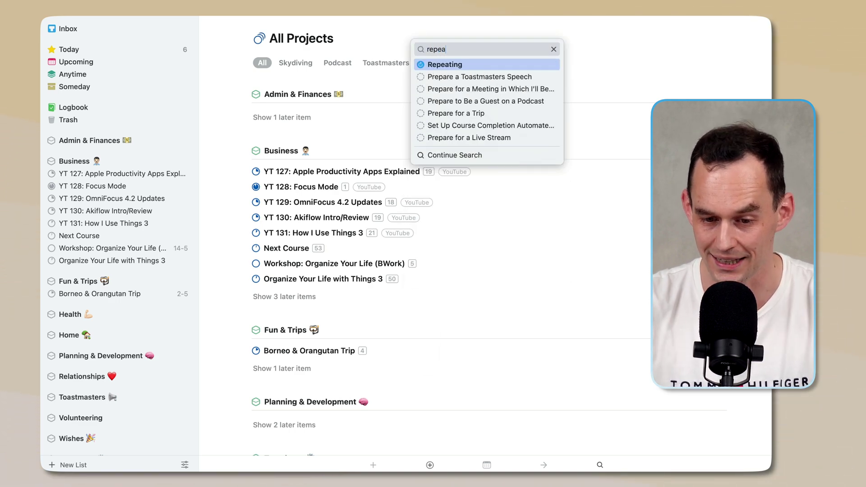
pyautogui.press('Return')
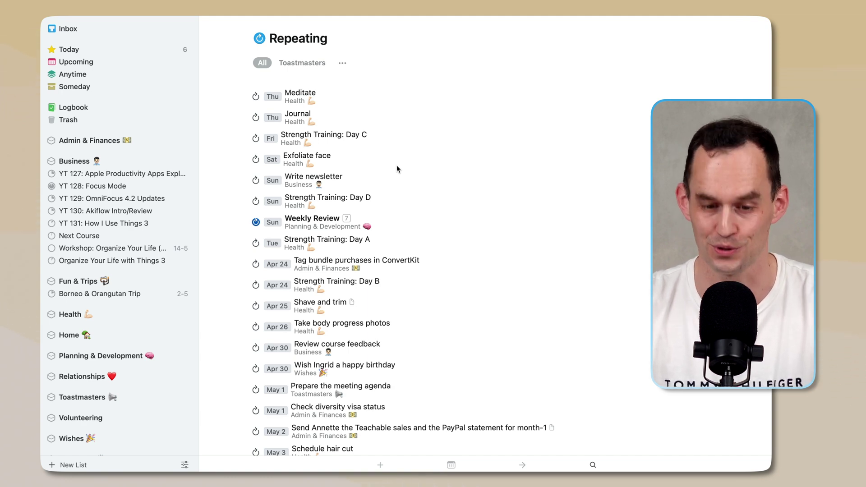
pyautogui.press('super+f')
pyautogui.write('tomor')
pyautogui.press('Return')
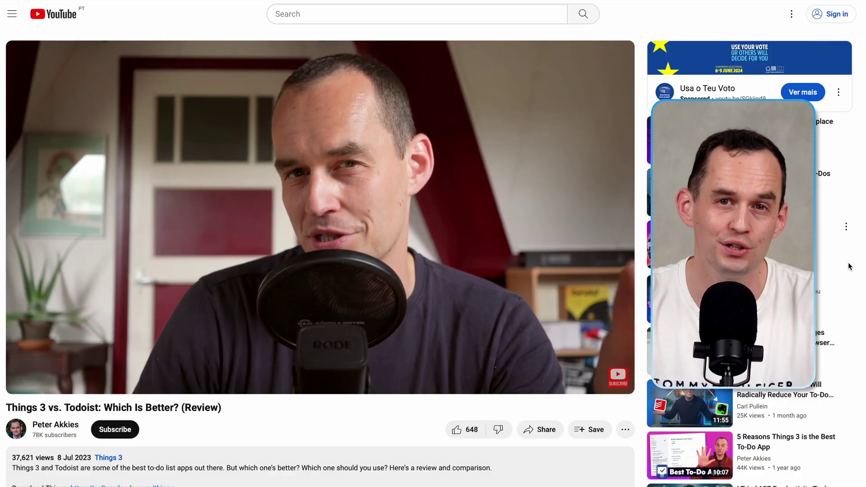
# - Find the free Things 3 cheat sheet link in the description of the "Things 3 vs. Todoist" YouTube video
pyautogui.scroll(-8, 850, 266)
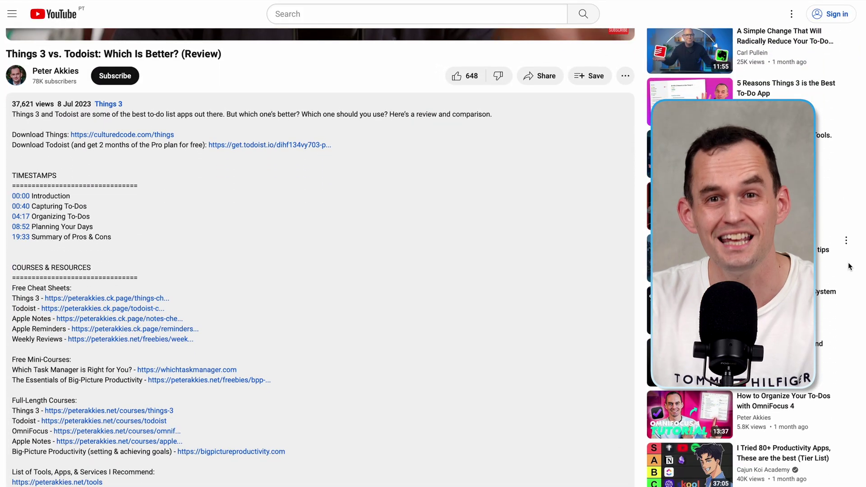
pyautogui.click(63, 299)
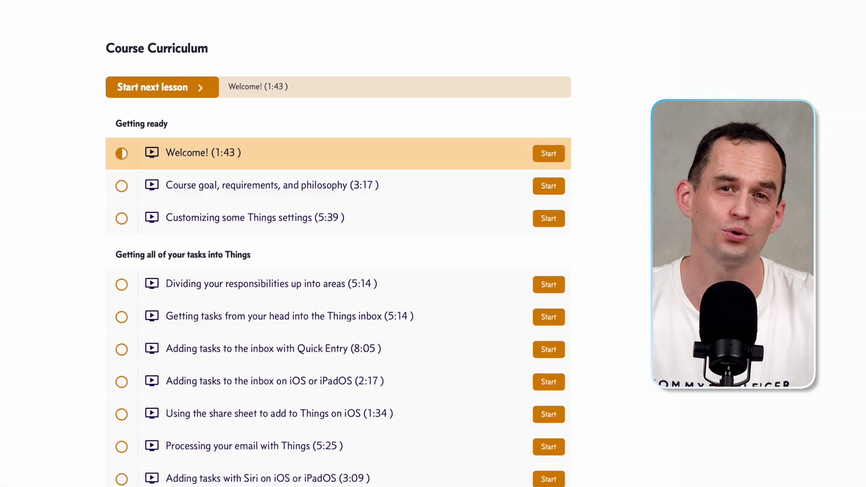
# - Browse the Things course curriculum from "Getting ready" down to the "Structuring with projects" lessons
pyautogui.scroll(-10, 339, 270)
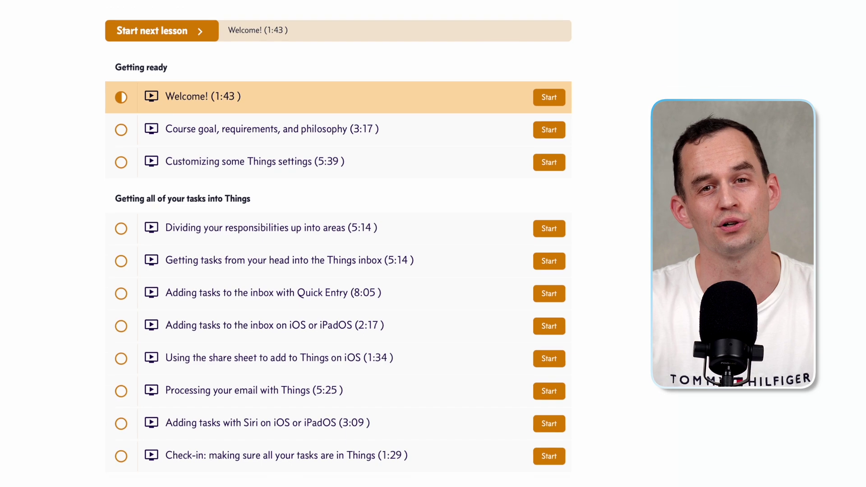
pyautogui.scroll(-5, 338, 271)
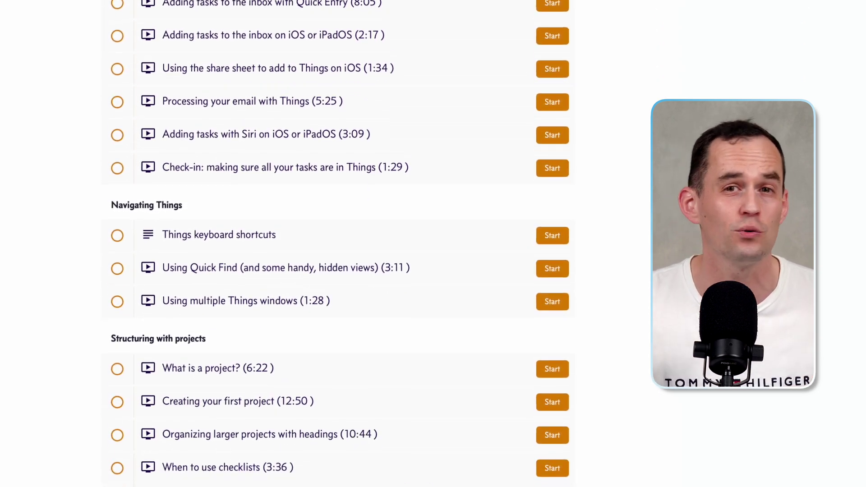
pyautogui.scroll(-2, 339, 271)
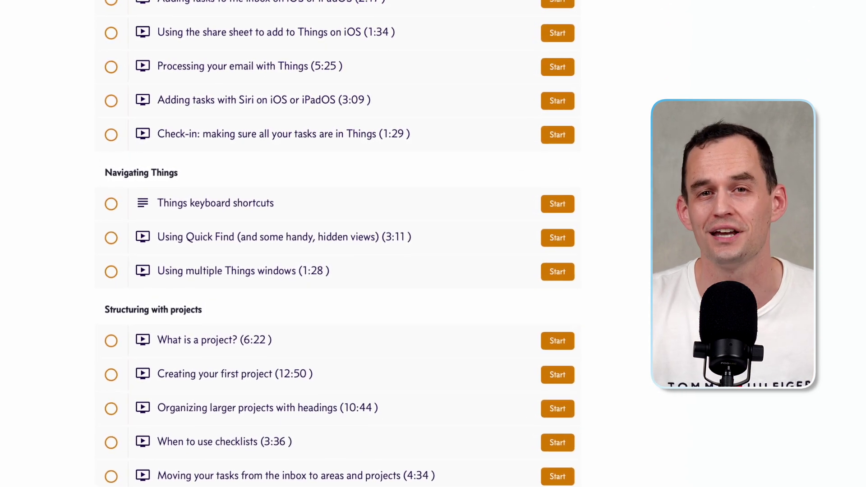